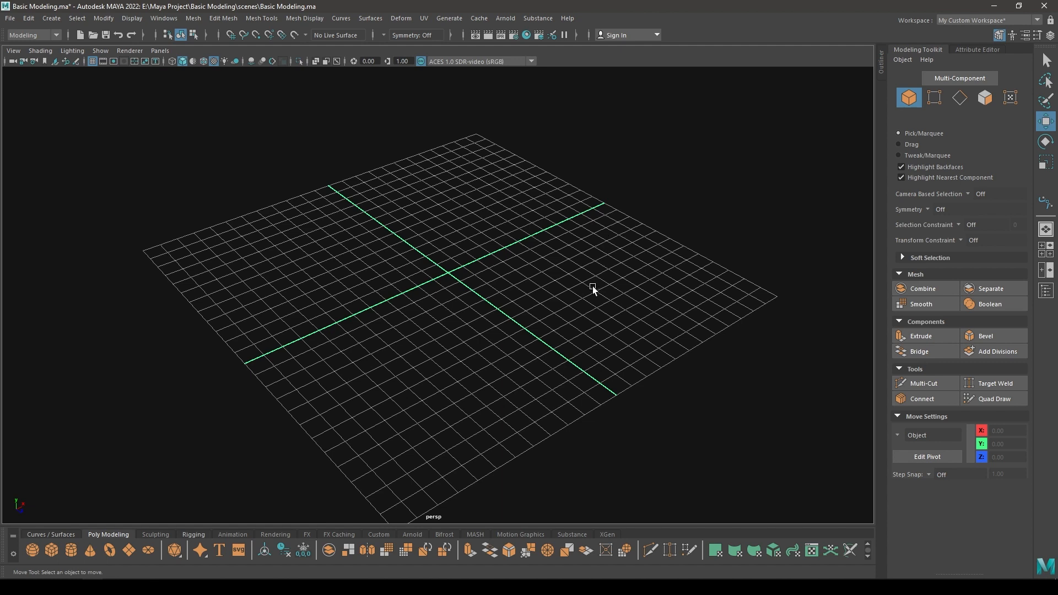
left_click_drag(500, 311, 510, 322, "alt")
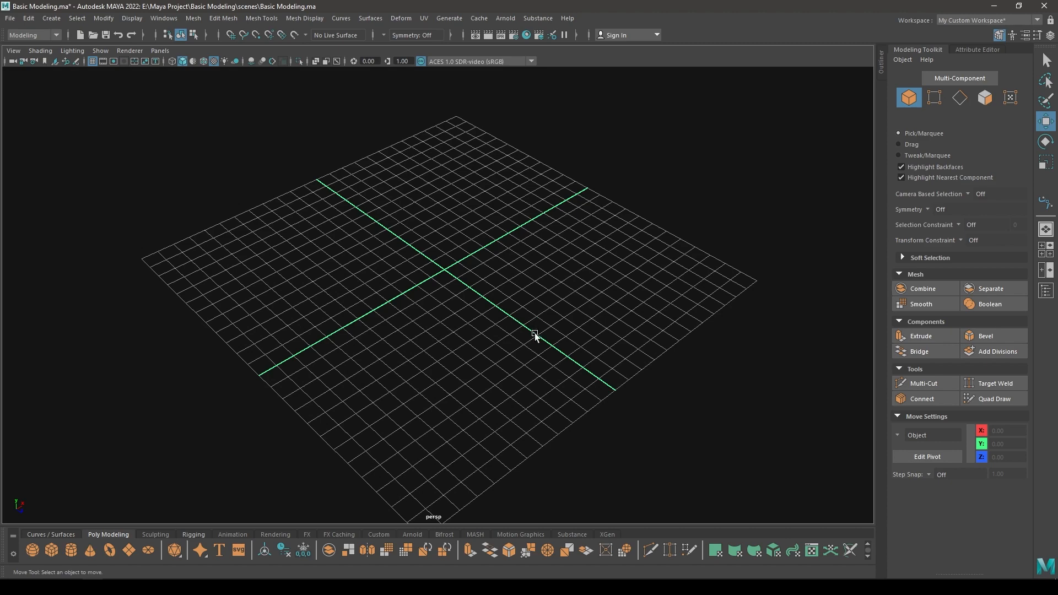
left_click_drag(535, 333, 485, 356, "alt")
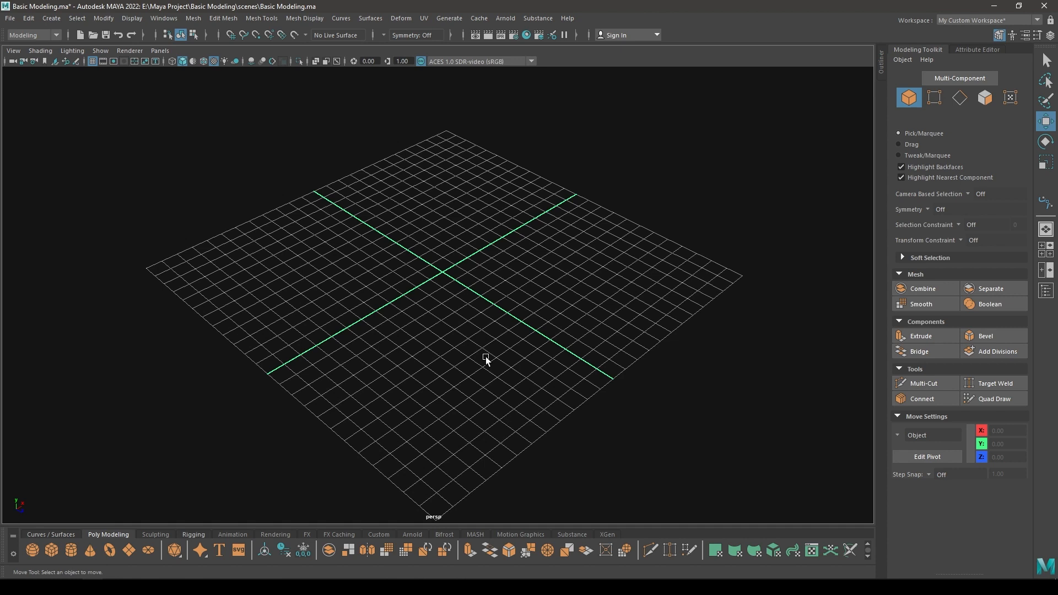
mouse_move(471, 347)
left_mouse_down("alt")
mouse_move(442, 338)
mouse_move(445, 394)
mouse_move(473, 333)
left_mouse_up("alt")
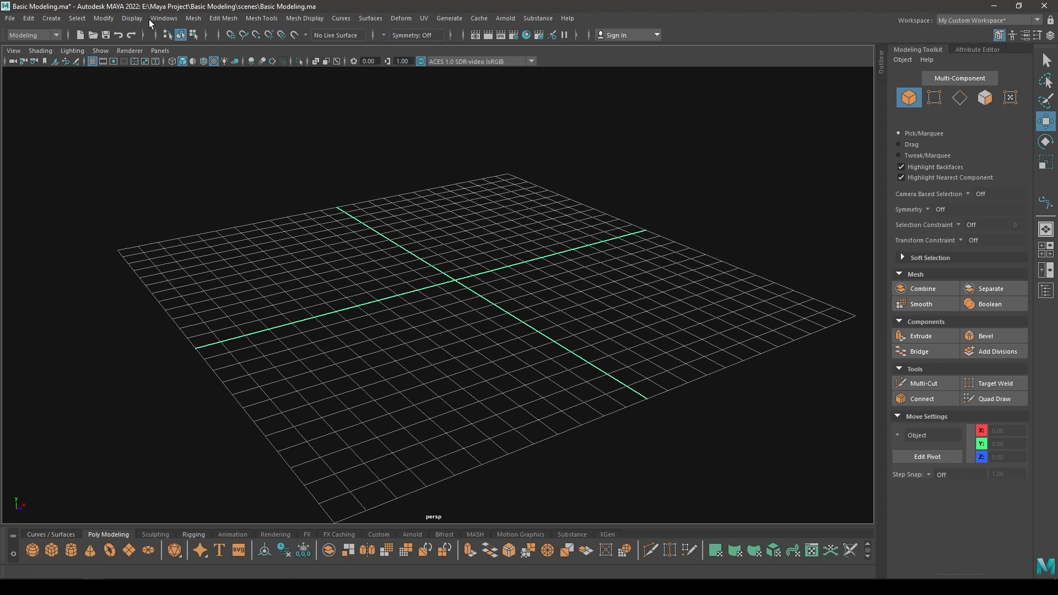
Draw a wavy open curve across the grid in the top view with the CV Curve Tool, using six control points.
left_click(51, 17)
mouse_move(155, 99)
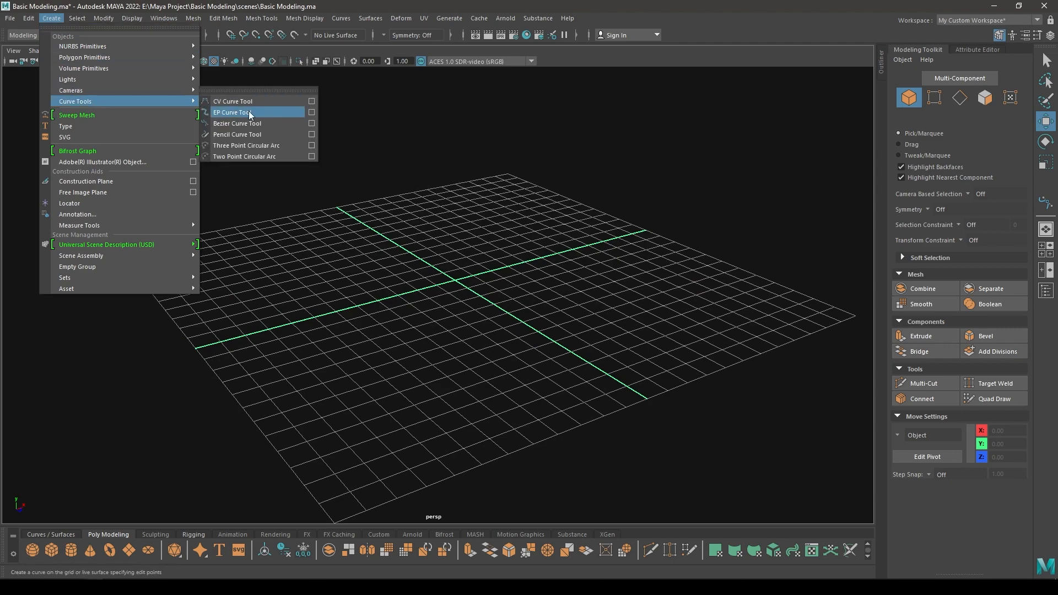
left_click(265, 103)
left_click_drag(309, 165, 361, 271, "alt")
key("space")
right_click_drag(364, 289, 338, 66, "alt")
middle_click_drag(323, 244, 440, 261, "alt")
right_click_drag(439, 262, 435, 262, "alt")
middle_click_drag(435, 262, 411, 261, "alt")
left_click(197, 268)
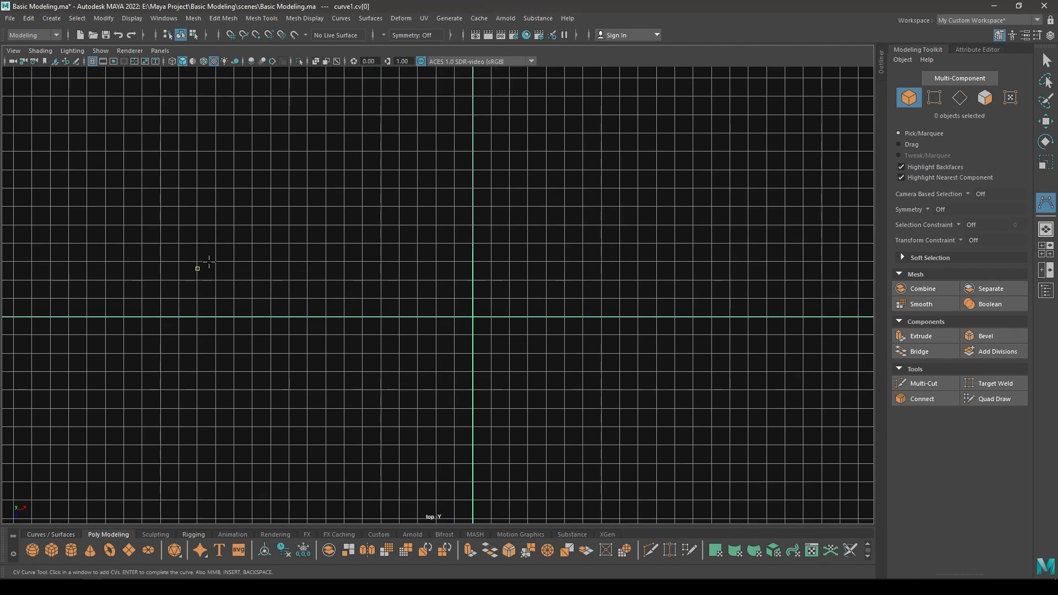
left_click(352, 254)
left_click(422, 328)
left_click(599, 360)
left_click(729, 264)
left_click(719, 205)
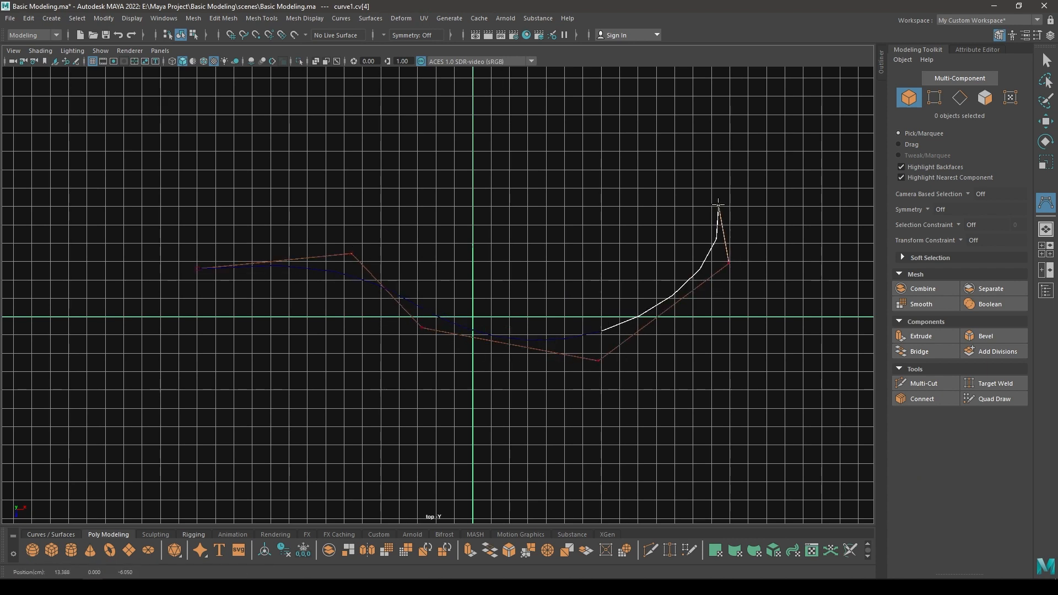
key("Return")
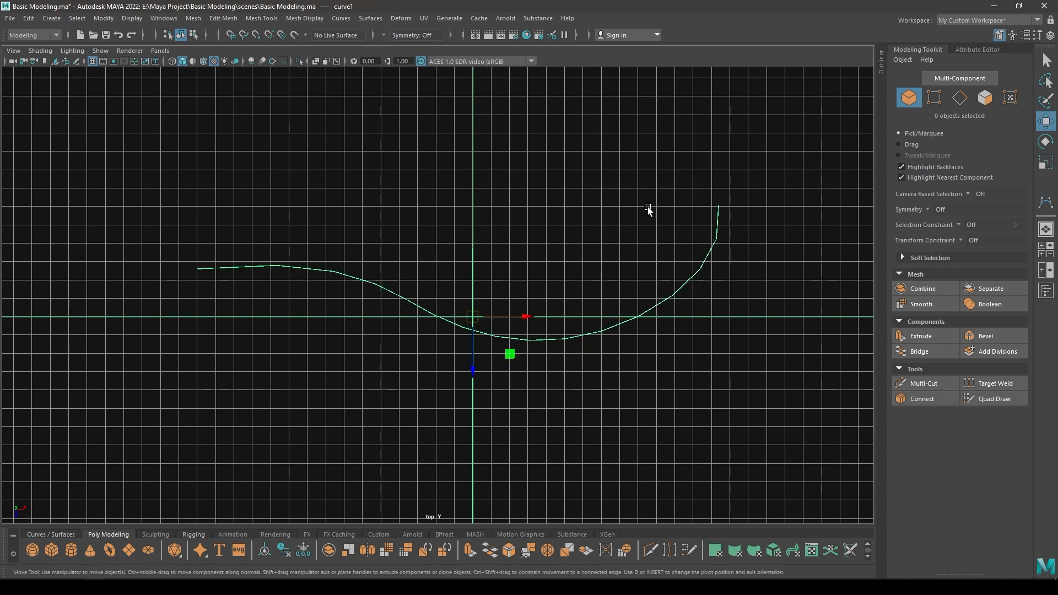
Return to the perspective view and create a Sweep Mesh along the drawn curve.
key("space")
left_click_drag(647, 207, 648, 177)
left_click_drag(609, 259, 479, 358, "alt")
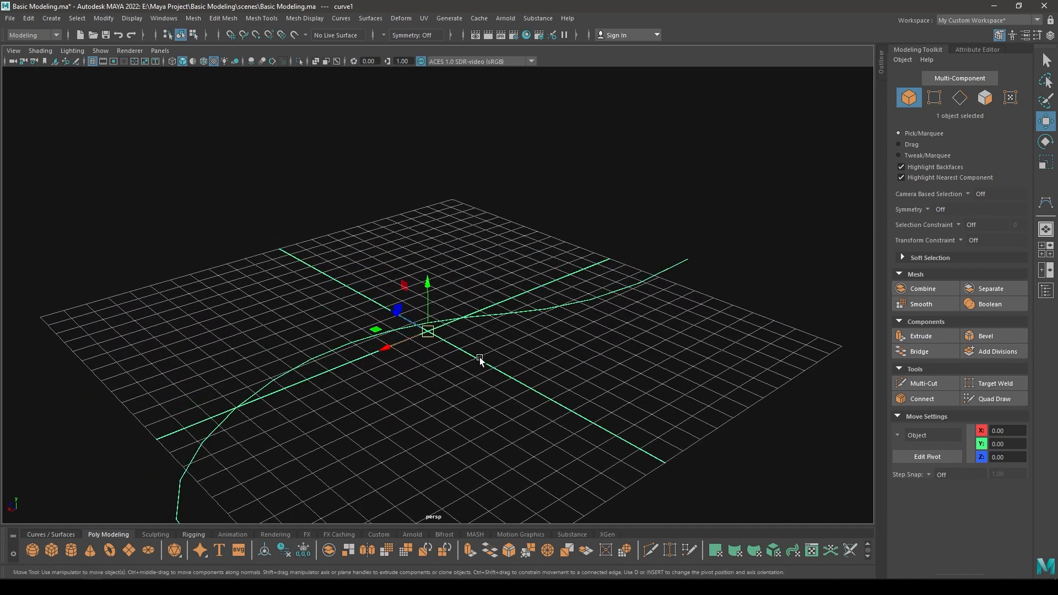
middle_click_drag(479, 358, 502, 339, "alt")
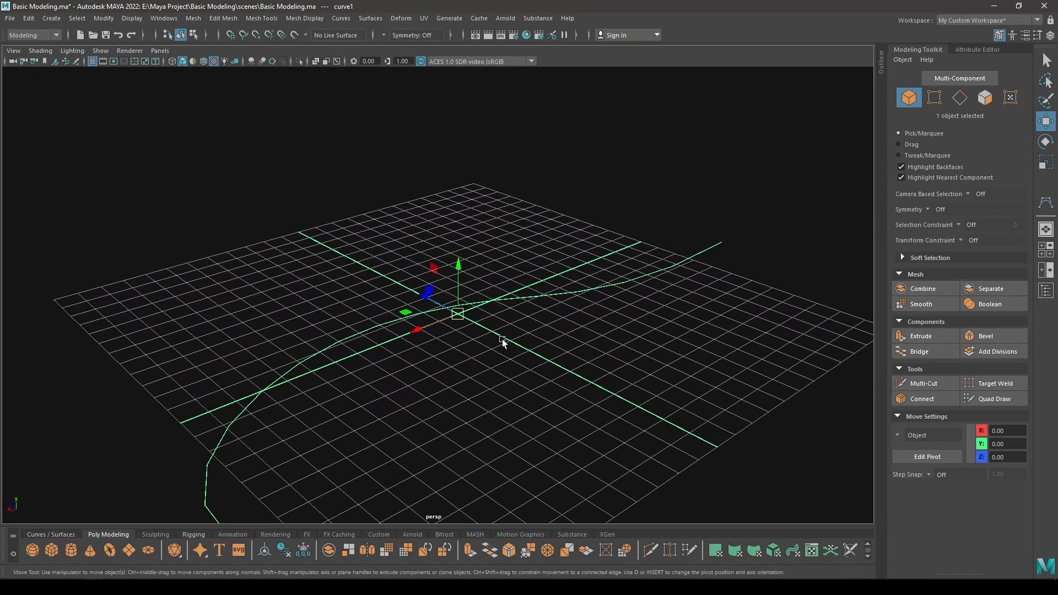
left_click_drag(444, 294, 451, 296, "alt")
middle_click_drag(452, 296, 482, 237, "alt")
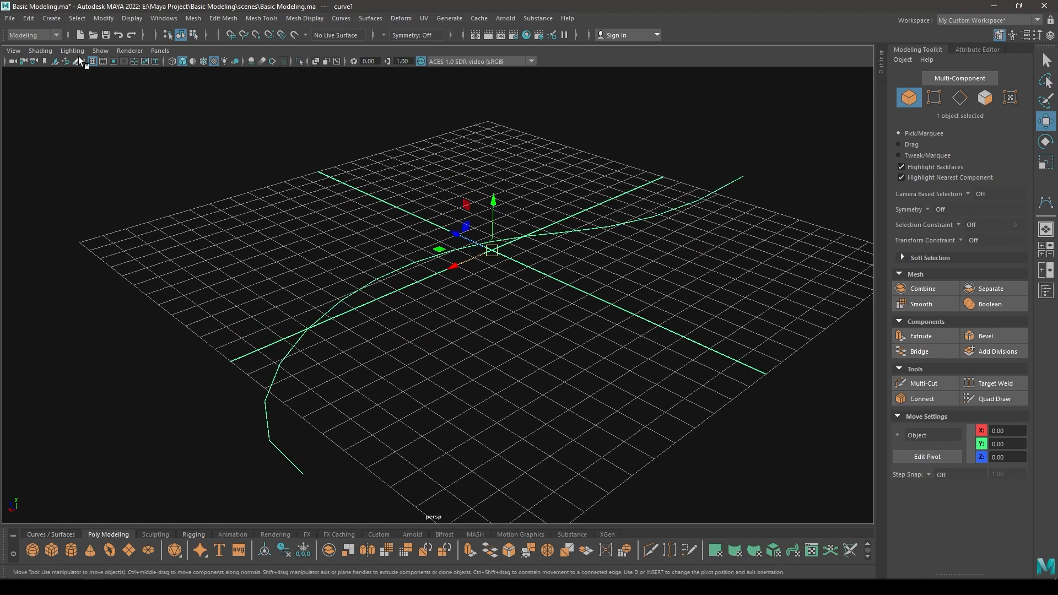
left_click(53, 20)
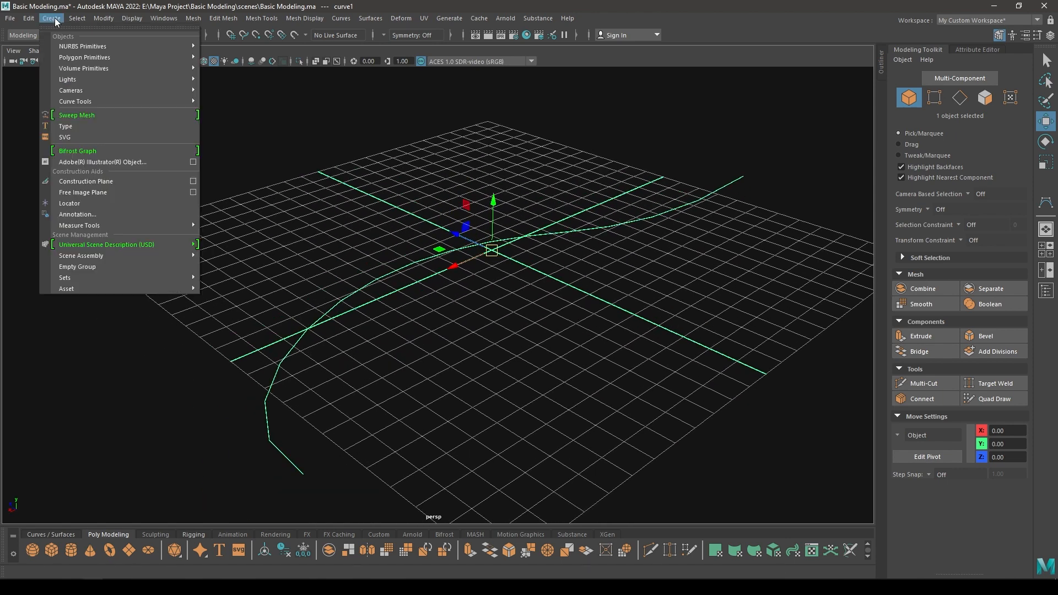
left_click(97, 115)
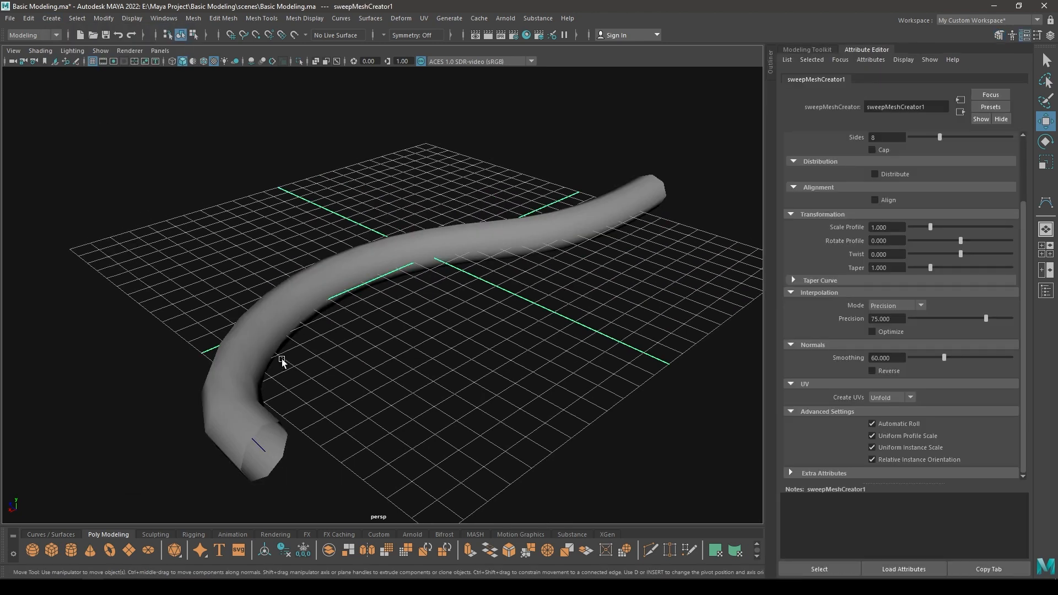
Turn on the wireframe-on-shaded display to show the edges of the swept tube.
mouse_move(300, 379)
left_mouse_down("alt")
mouse_move(303, 355)
mouse_move(314, 386)
left_mouse_up("alt")
right_click_drag(504, 387, 621, 378, "alt")
left_click_drag(622, 378, 446, 342, "alt")
left_click_drag(518, 307, 361, 324, "alt")
right_click_drag(361, 324, 395, 322, "alt")
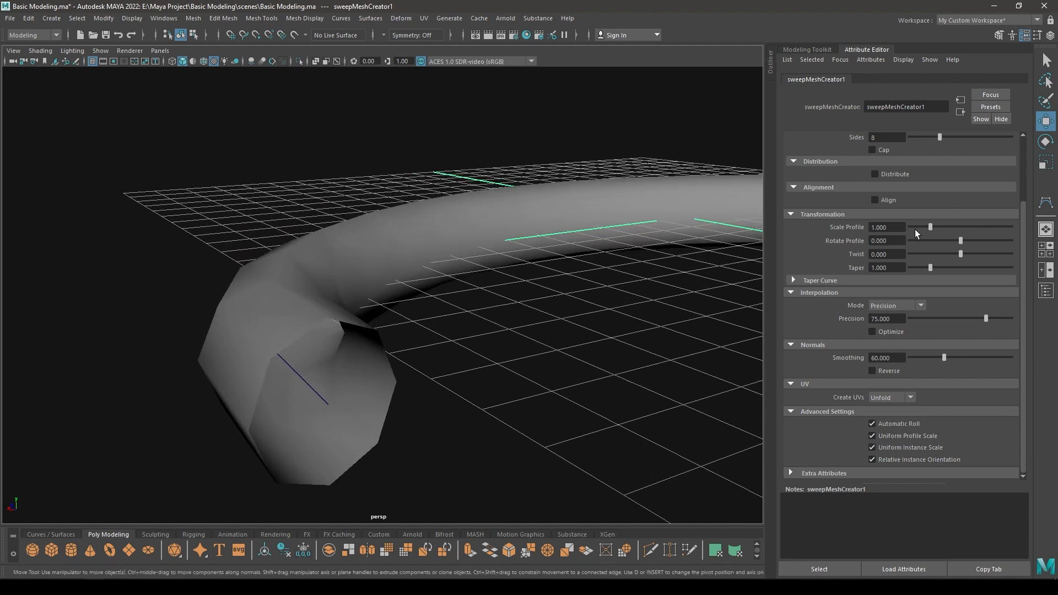
scroll(914, 230, "up", 3)
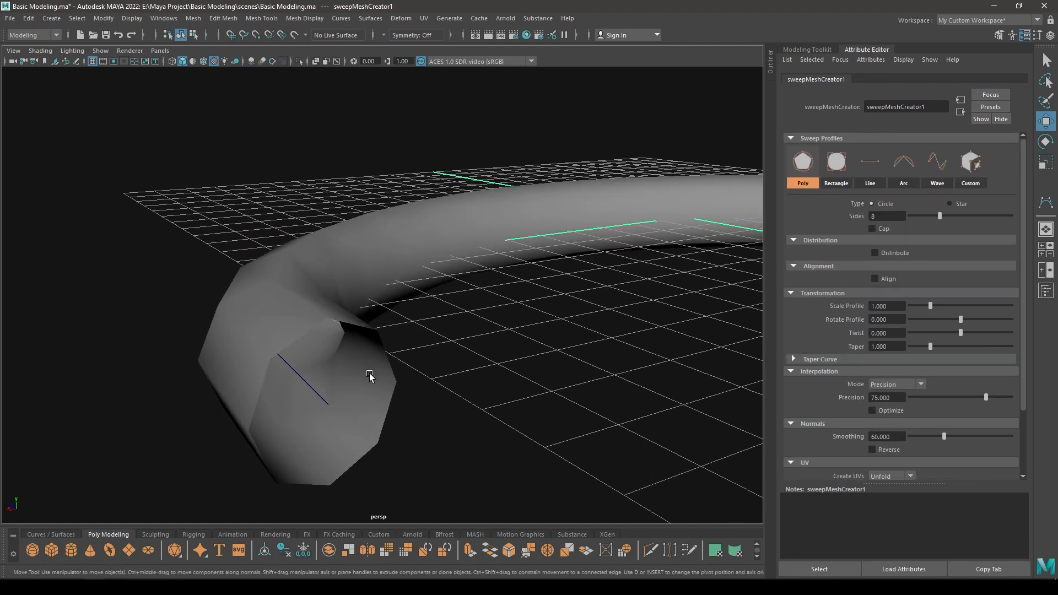
right_click_drag(368, 371, 358, 298, "alt")
left_click(206, 62)
Set the number of sides of the swept tube's Poly profile to 16.
mouse_move(347, 276)
left_mouse_down("alt")
mouse_move(383, 279)
mouse_move(371, 281)
left_mouse_up("alt")
right_click_drag(371, 281, 378, 330, "alt")
mouse_move(379, 330)
left_mouse_down("alt")
mouse_move(408, 331)
mouse_move(410, 357)
left_mouse_up("alt")
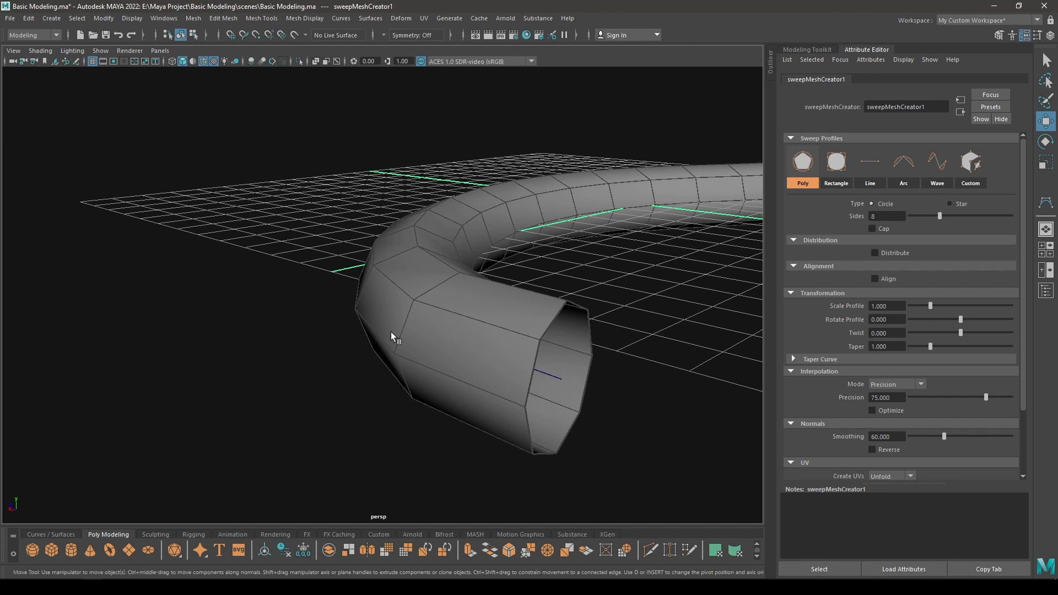
middle_click_drag(540, 346, 396, 364, "alt")
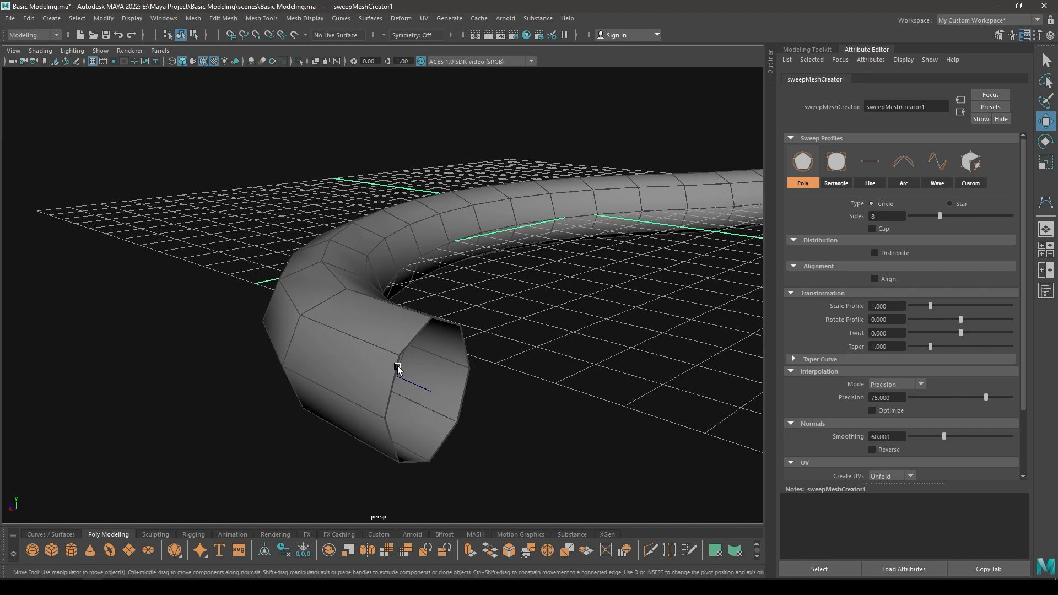
left_click_drag(942, 215, 988, 215)
left_click_drag(353, 359, 472, 399, "alt")
right_click_drag(472, 399, 489, 349, "alt")
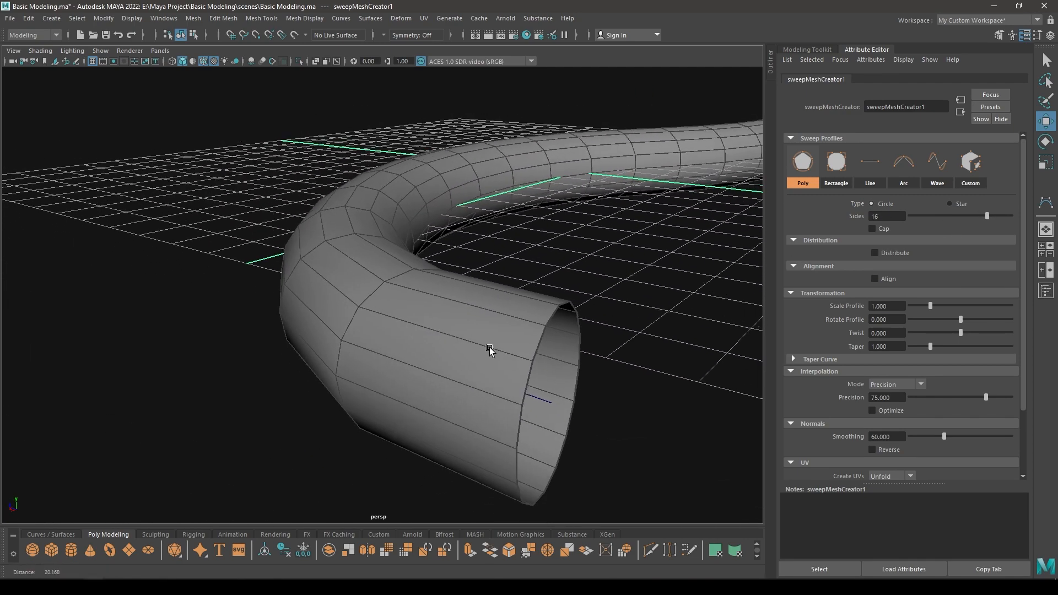
Set the sweep mesh's interpolation precision to 90.
scroll(874, 375, "down", 3)
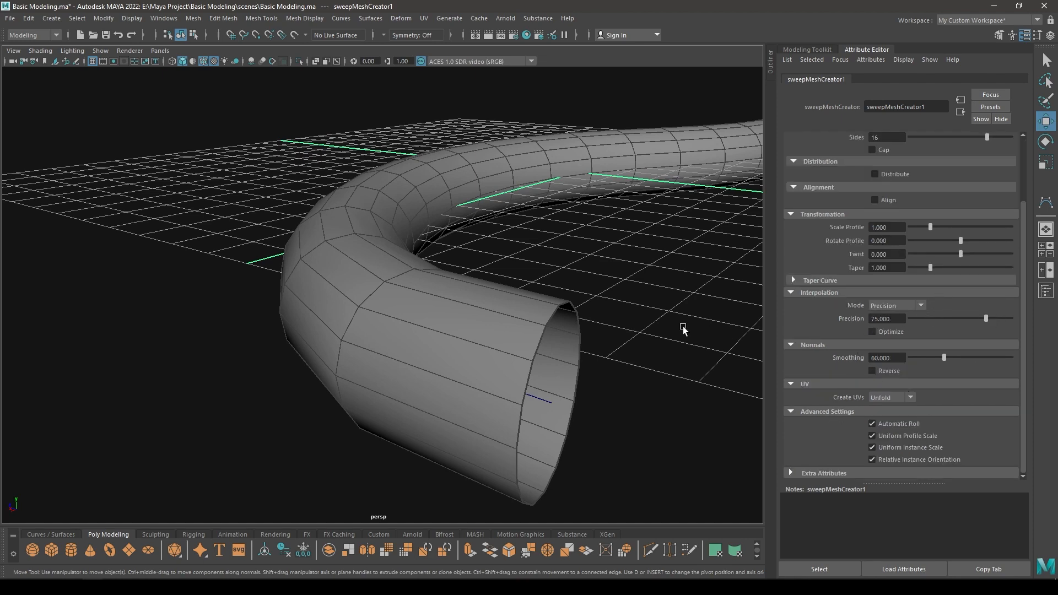
right_click_drag(559, 377, 536, 351, "alt")
left_click_drag(536, 351, 455, 380, "alt")
right_click_drag(454, 381, 397, 362, "alt")
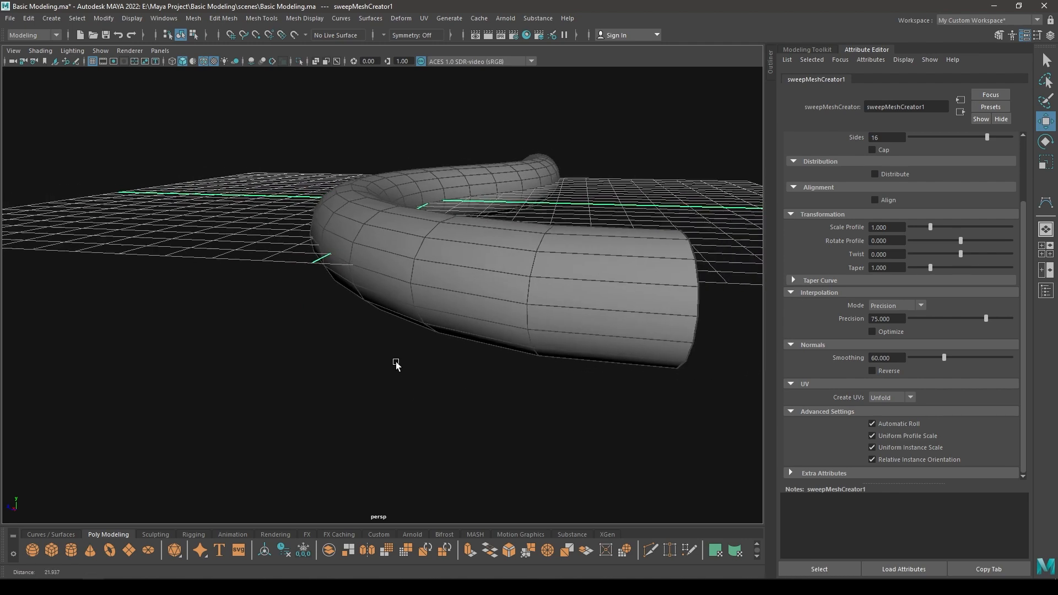
left_click_drag(396, 365, 466, 346, "alt")
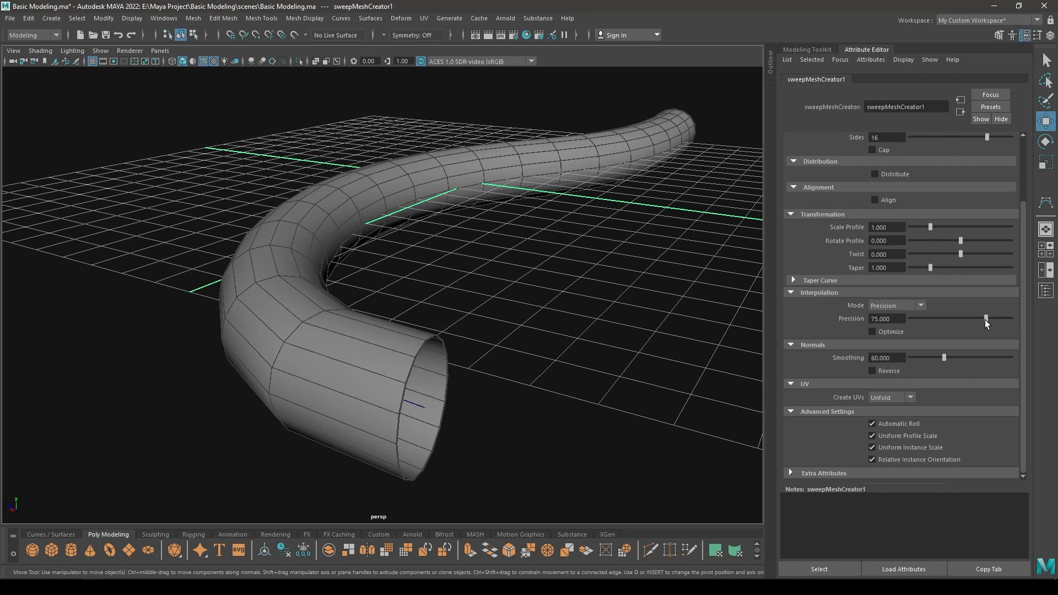
left_click_drag(987, 319, 997, 318)
left_click(873, 319)
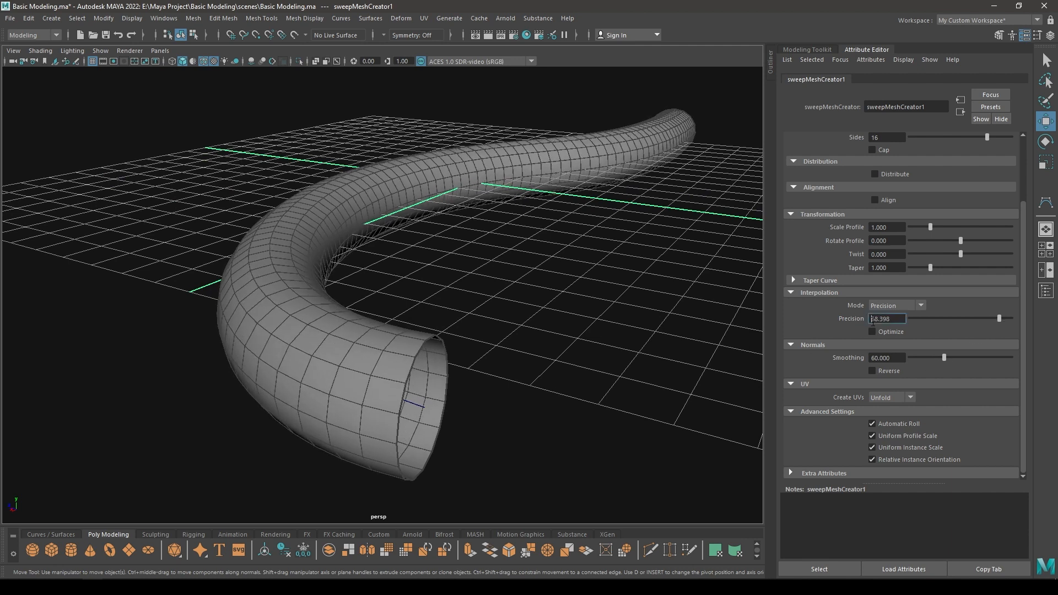
type("90")
key("Return")
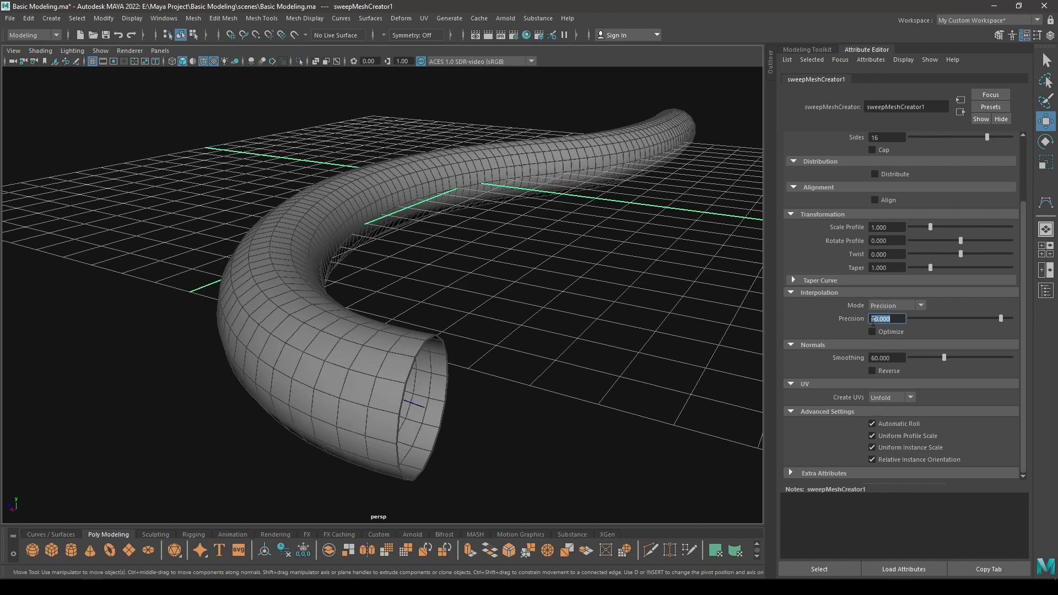
Try the Optimize interpolation option on the swept tube and turn it off again.
left_click(881, 333)
left_click_drag(496, 330, 527, 331, "alt")
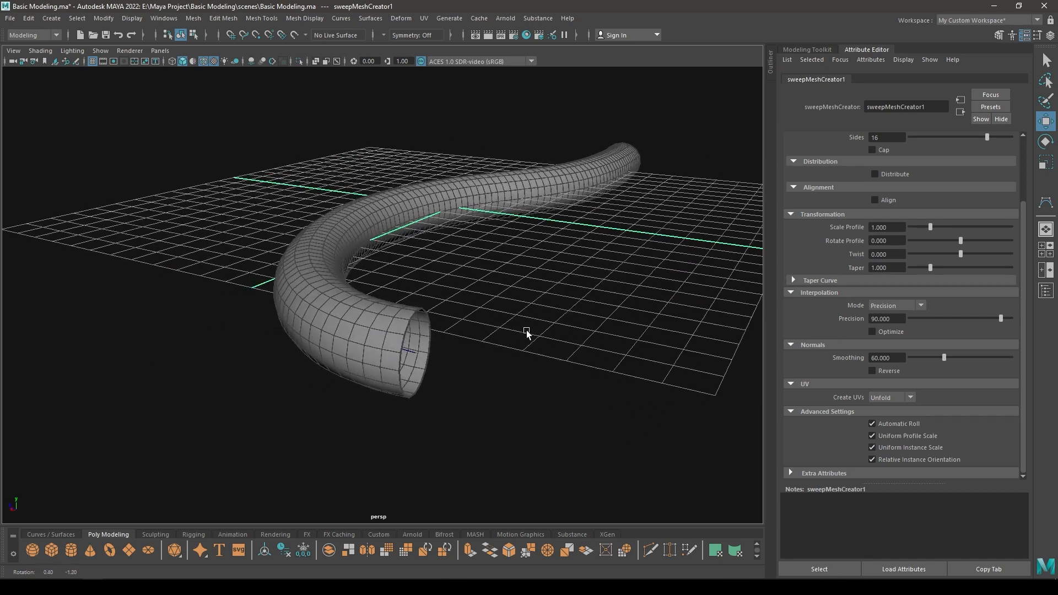
right_click_drag(527, 331, 524, 419, "alt")
left_click_drag(524, 419, 496, 396, "alt")
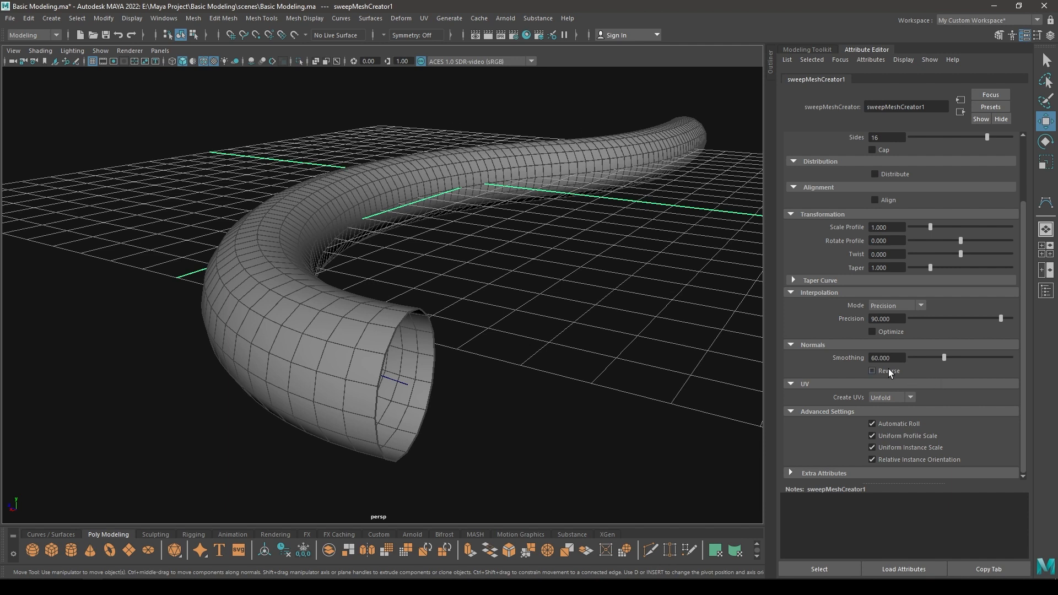
left_click(885, 331)
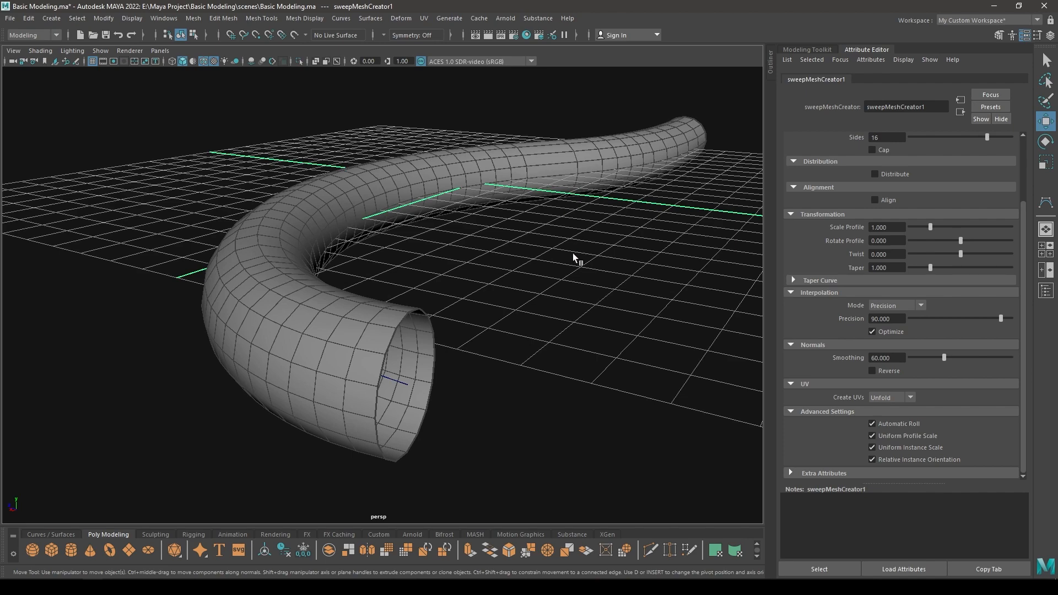
left_click_drag(571, 190, 751, 320, "alt")
left_click(887, 331)
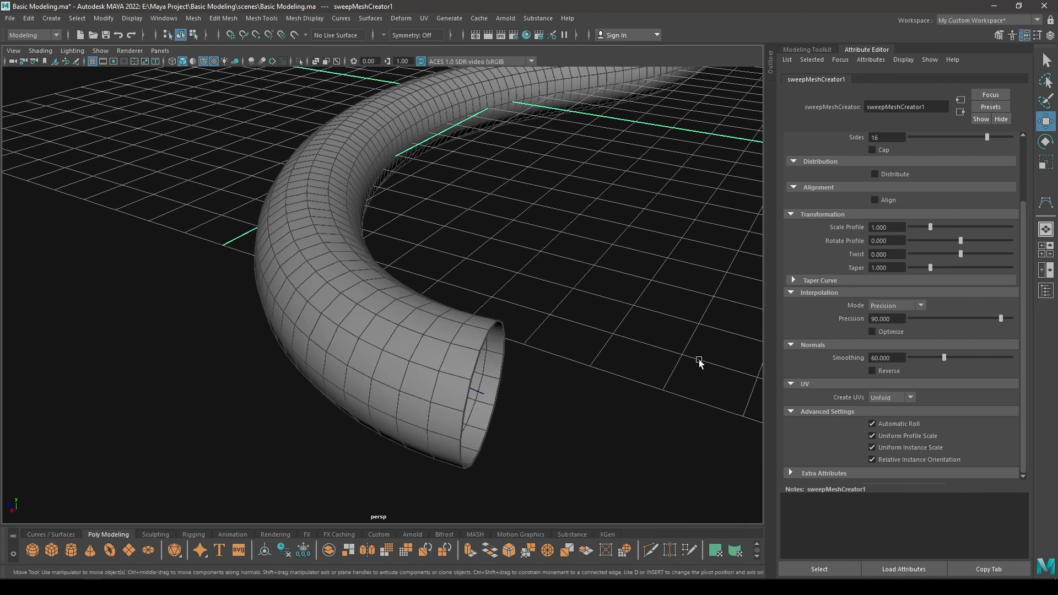
left_click_drag(702, 362, 435, 294, "alt")
Reduce the Scale Profile of the swept tube to about 0.166.
scroll(927, 319, "up", 3)
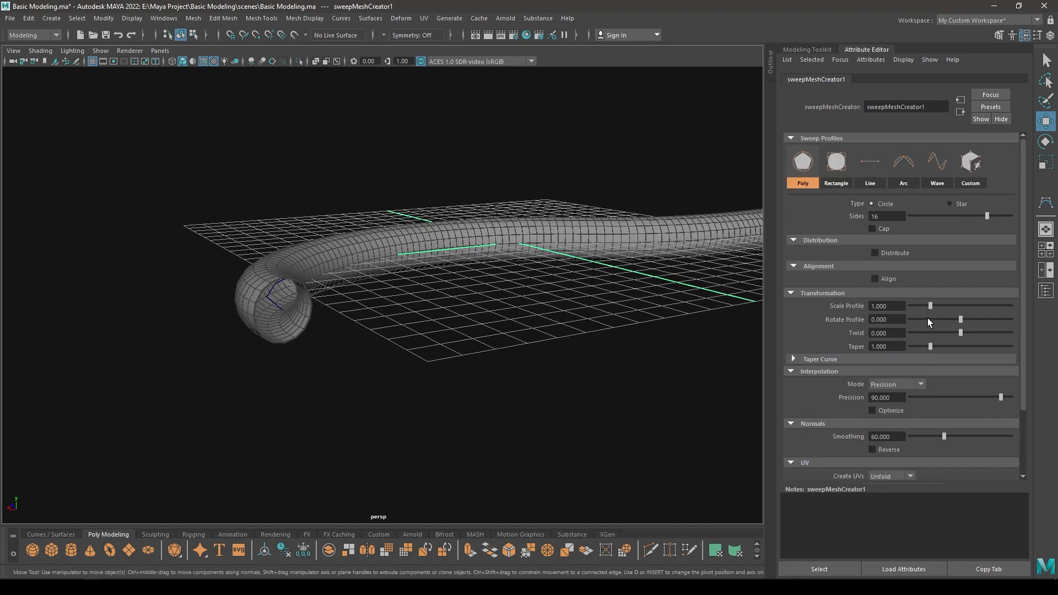
left_click_drag(358, 252, 385, 315, "alt")
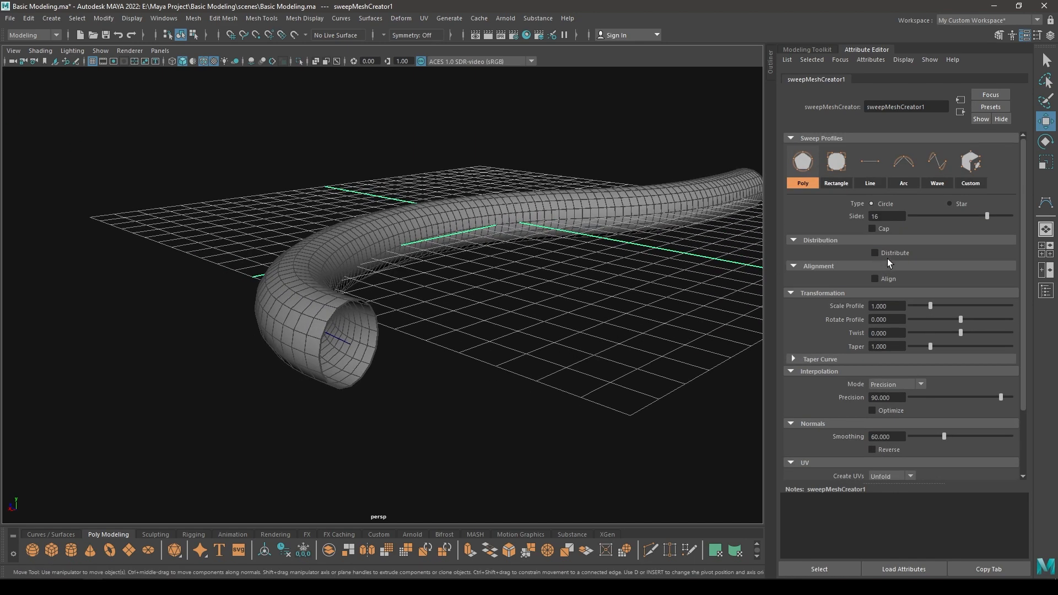
left_click_drag(929, 306, 913, 307)
right_click_drag(370, 300, 468, 317, "alt")
left_click_drag(469, 317, 422, 309, "alt")
right_click_drag(422, 309, 482, 303, "alt")
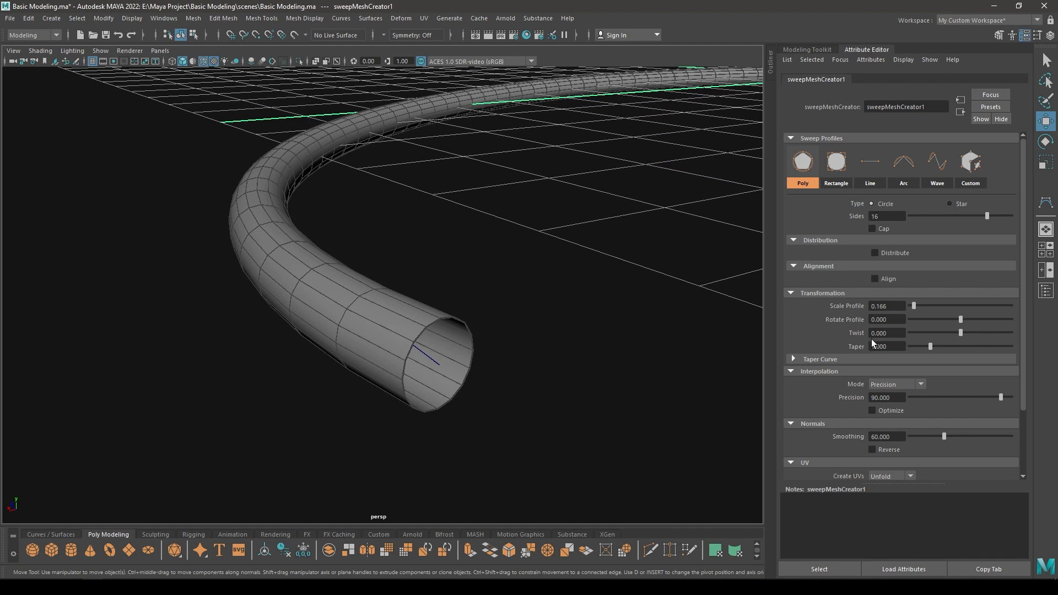
Enable Distribute on the sweep mesh to arrange several tubes radially around the curve.
left_click(875, 253)
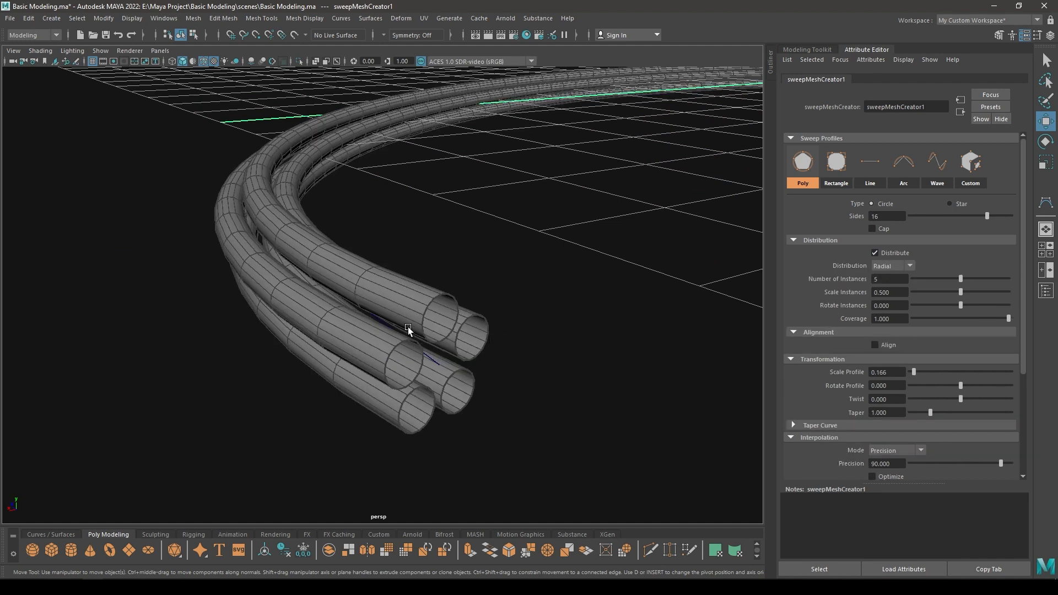
left_click_drag(409, 329, 362, 304, "alt")
middle_click_drag(361, 305, 423, 298, "alt")
right_click_drag(423, 298, 451, 298, "alt")
middle_click_drag(452, 297, 438, 320, "alt")
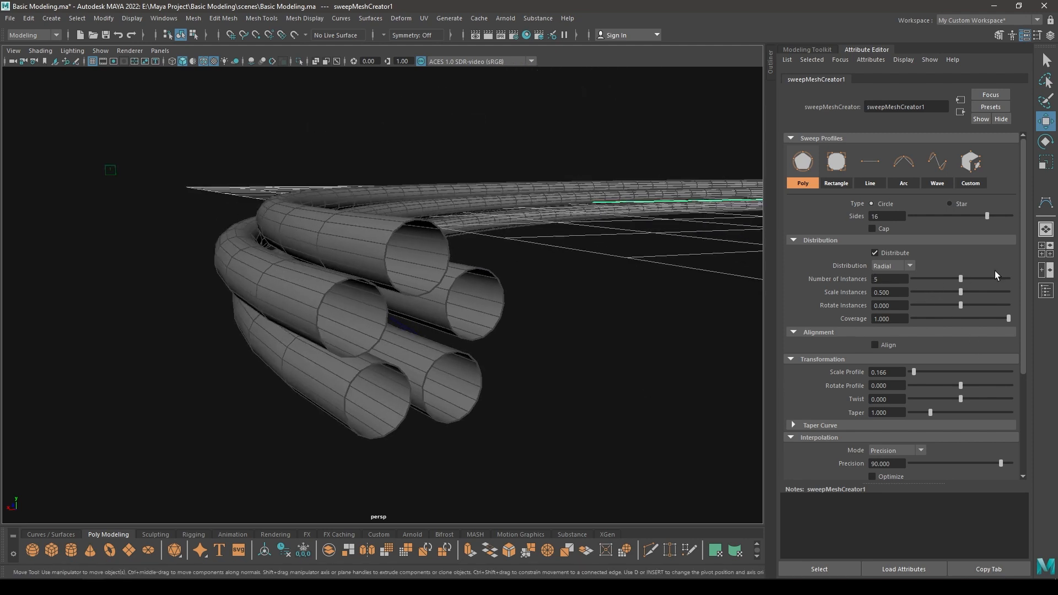
Try 6 instances in the radial distribution, and set the number of instances back to 5.
mouse_move(962, 278)
left_mouse_down()
mouse_move(1001, 277)
mouse_move(972, 276)
left_mouse_up()
left_click(905, 279)
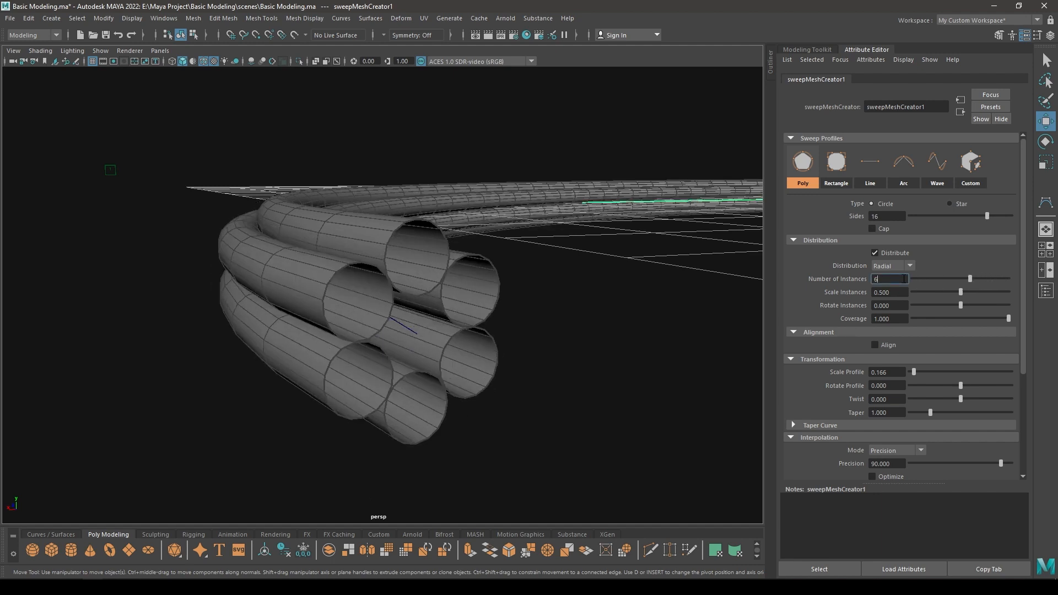
type("5")
key("Return")
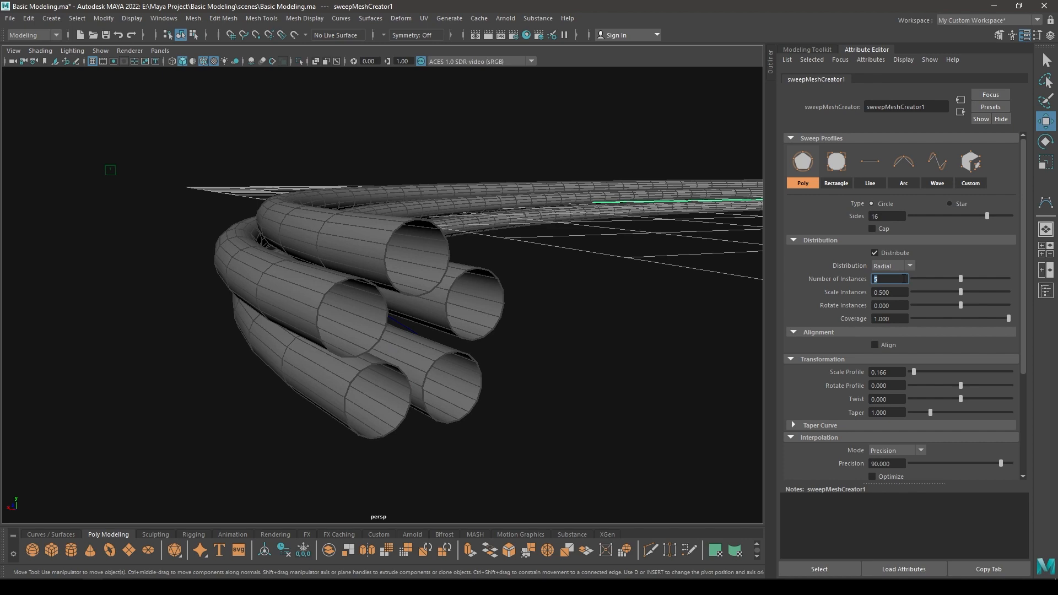
Examine the open ends and the spacing of the distributed tubes up close.
left_click_drag(338, 303, 311, 306, "alt")
middle_click_drag(311, 306, 541, 297, "alt")
scroll(359, 298, "up", 5)
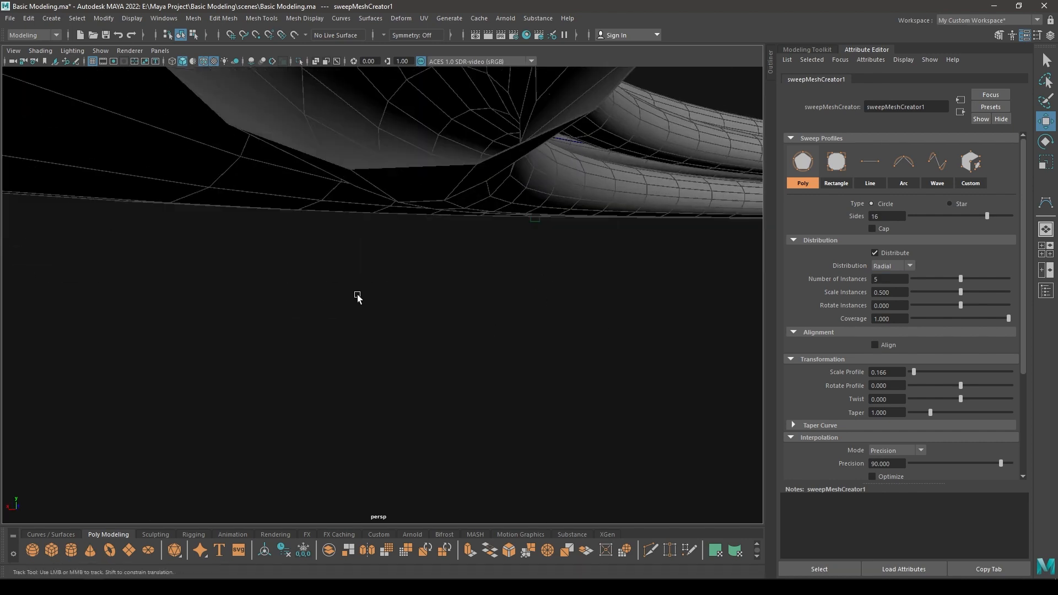
middle_click_drag(359, 298, 366, 309, "alt")
scroll(388, 233, "down", 3)
middle_click_drag(495, 304, 420, 272, "alt")
left_click_drag(420, 272, 404, 281, "alt")
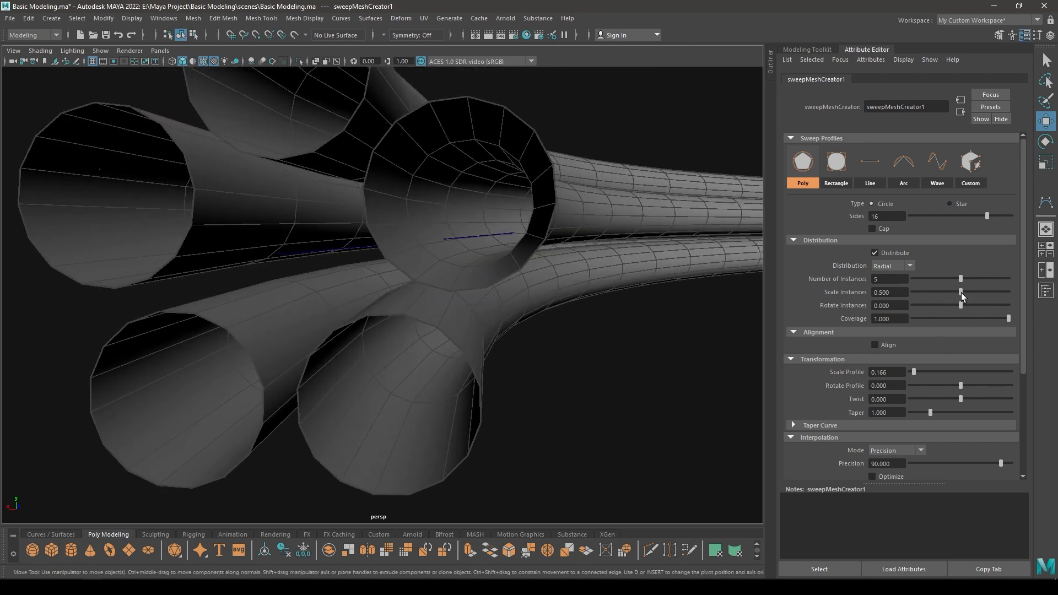
Increase Scale Instances of the radially distributed tubes to about 0.596 and inspect their open ends.
left_click_drag(961, 293, 970, 296)
left_click_drag(526, 308, 498, 312, "alt")
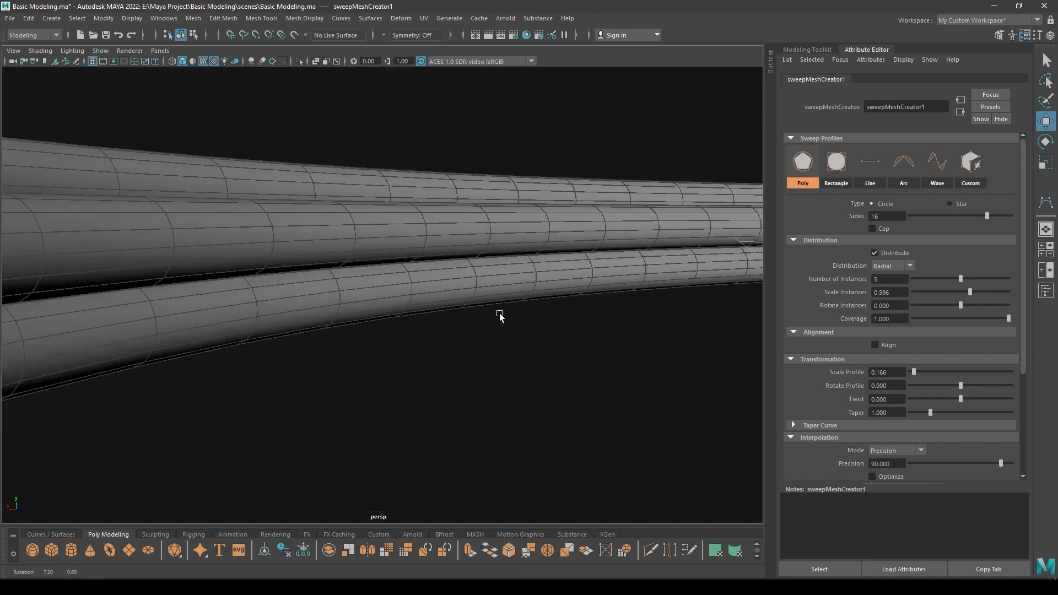
right_click_drag(499, 313, 423, 260, "alt")
left_click_drag(424, 261, 437, 303, "alt")
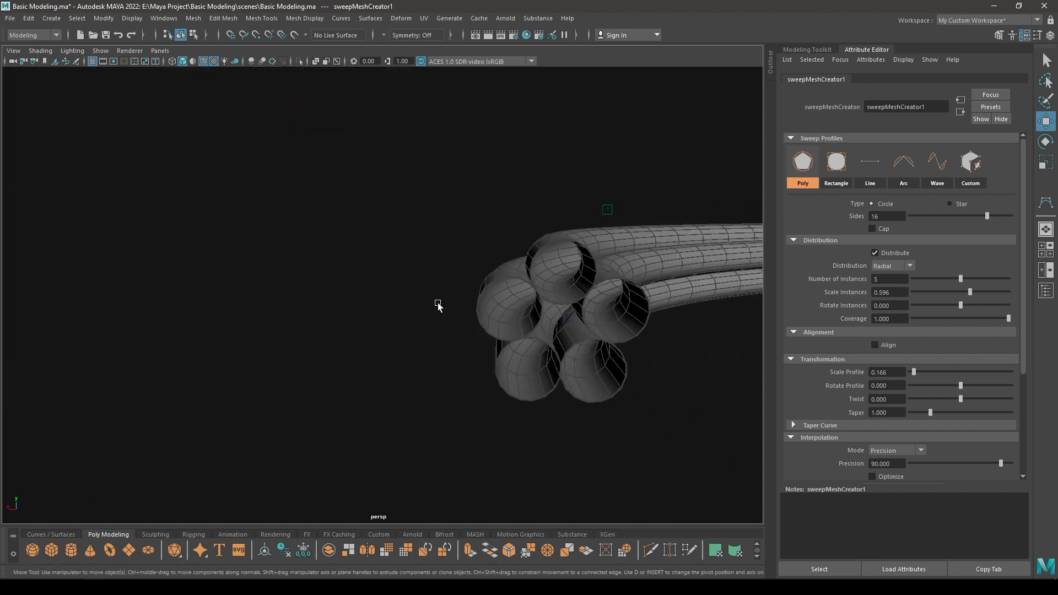
right_click_drag(437, 302, 387, 301, "alt")
left_click_drag(465, 353, 468, 334, "alt")
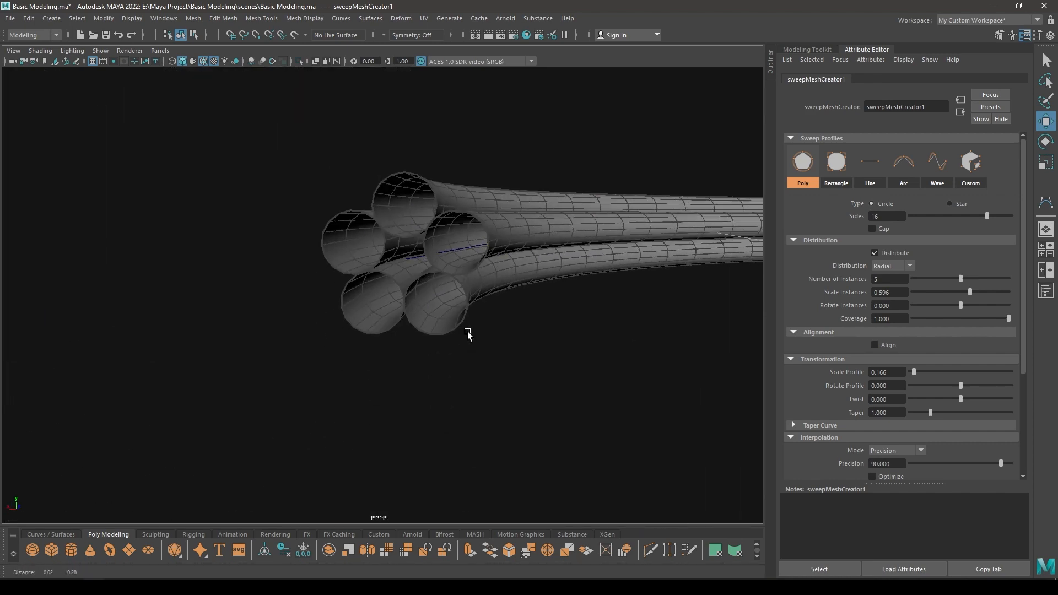
right_click_drag(467, 334, 504, 341, "alt")
Reduce the Scale Profile of the distributed tubes to about 0.028 to make the bundle thin.
scroll(841, 365, "down", 5)
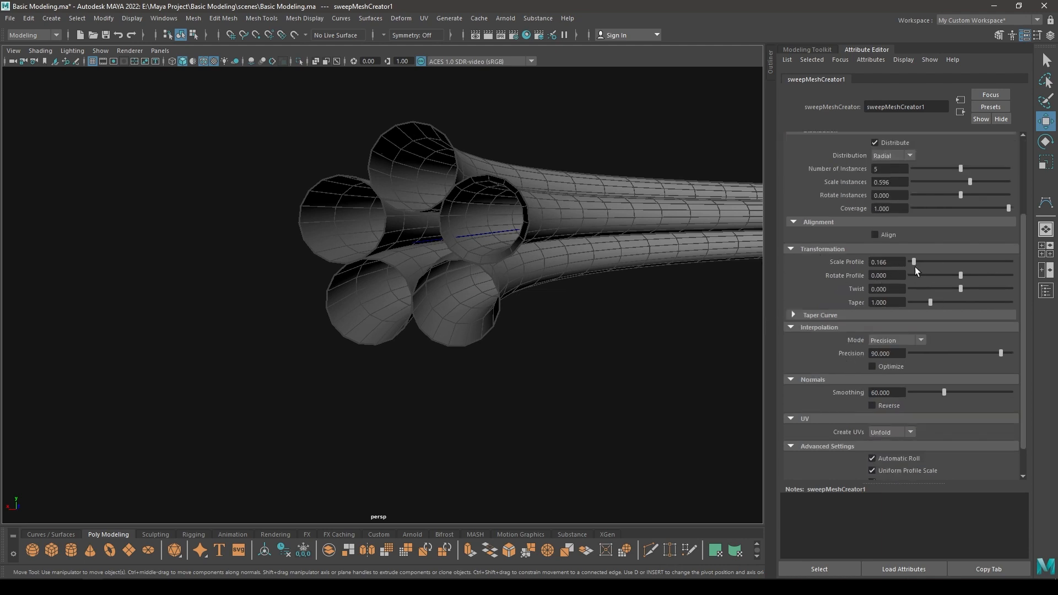
left_click_drag(911, 267, 912, 264)
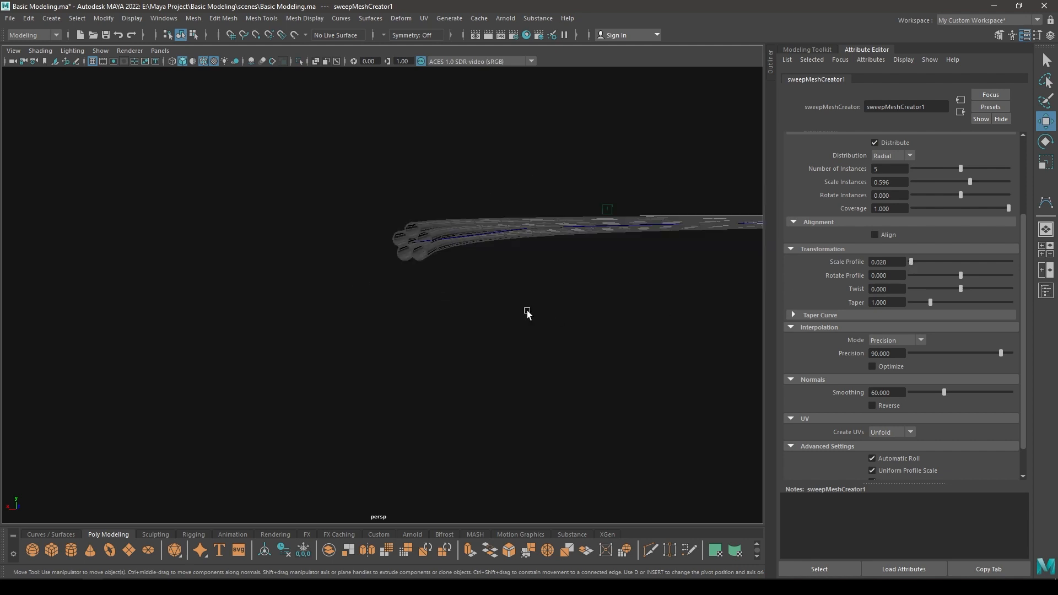
left_click_drag(526, 320, 512, 422, "alt")
right_click_drag(512, 422, 472, 396, "alt")
scroll(472, 395, "down", 3)
scroll(455, 393, "up", 3)
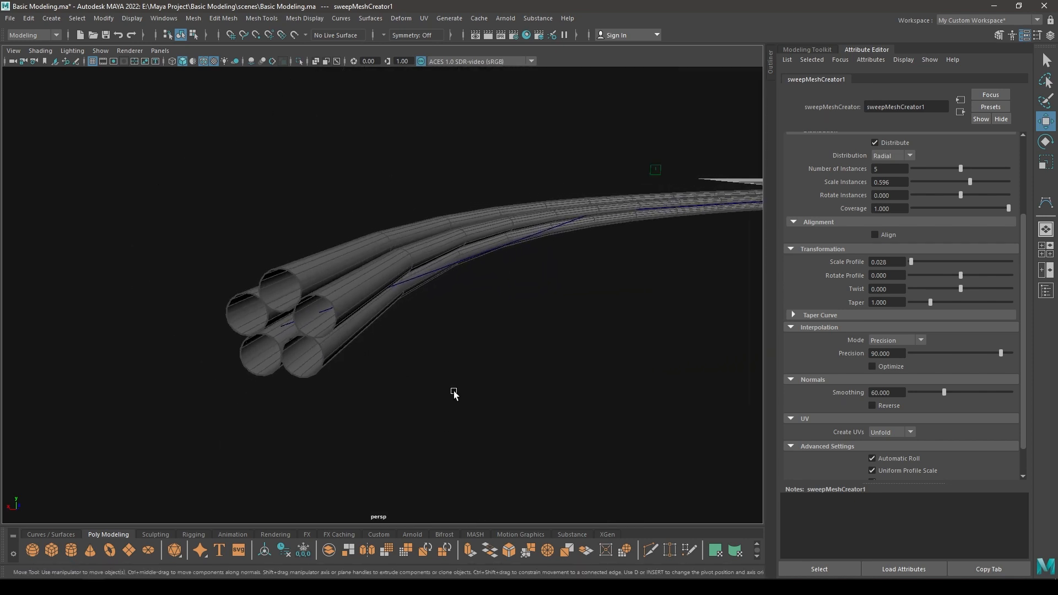
Twist the tube bundle around the curve by setting the sweep mesh's Twist to 20.
scroll(967, 384, "down", 2)
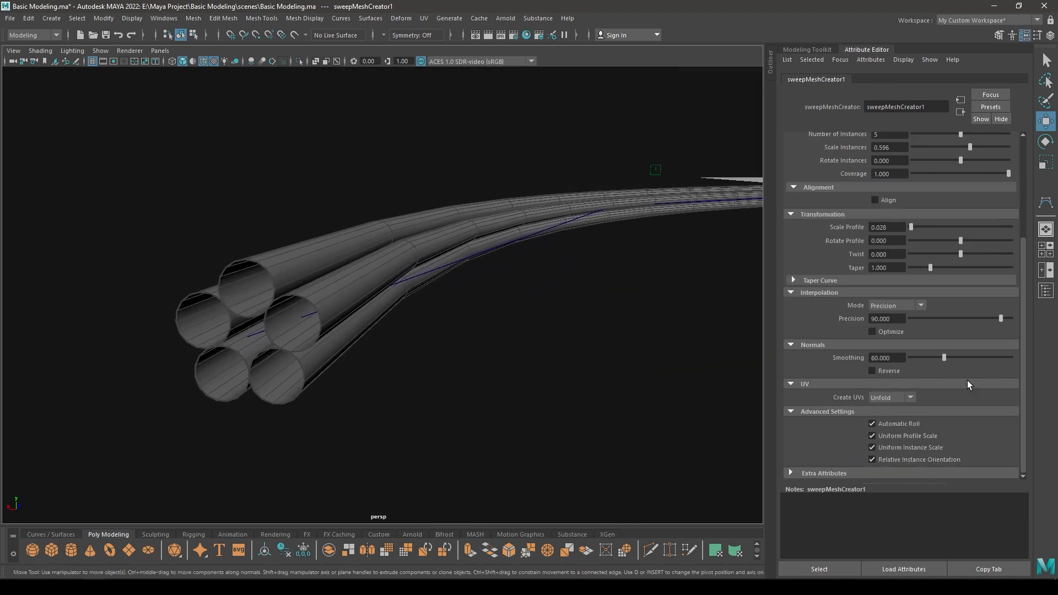
scroll(967, 380, "up", 3)
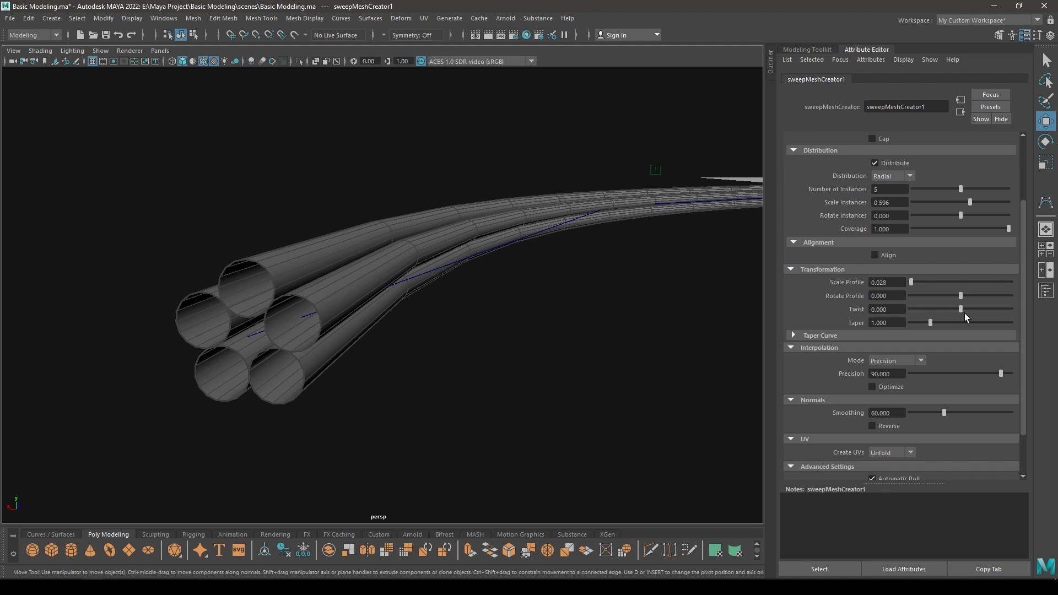
left_click_drag(961, 309, 1034, 319)
left_click(892, 311)
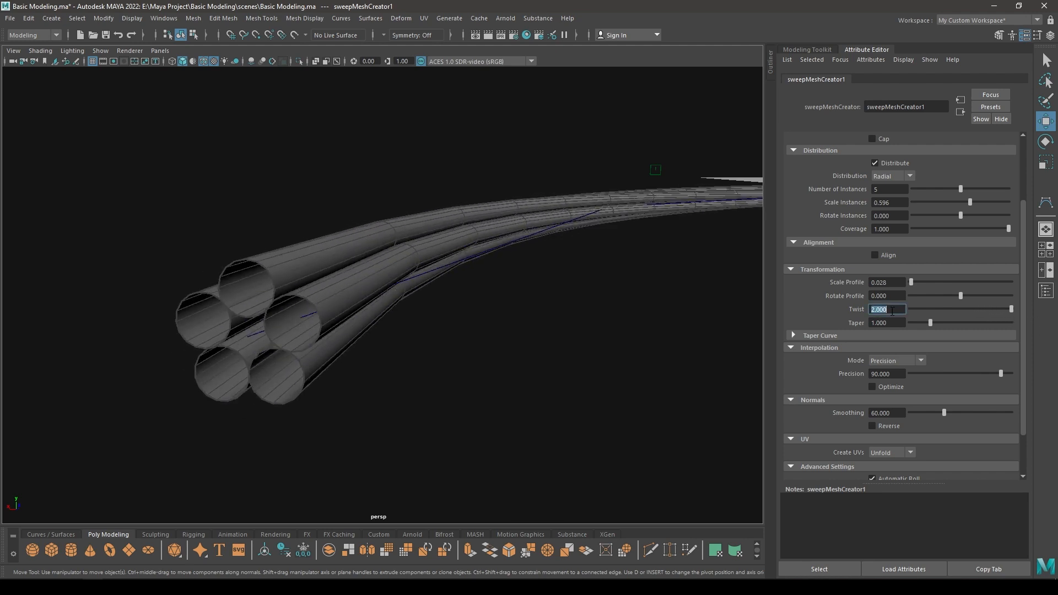
type("20")
key("Return")
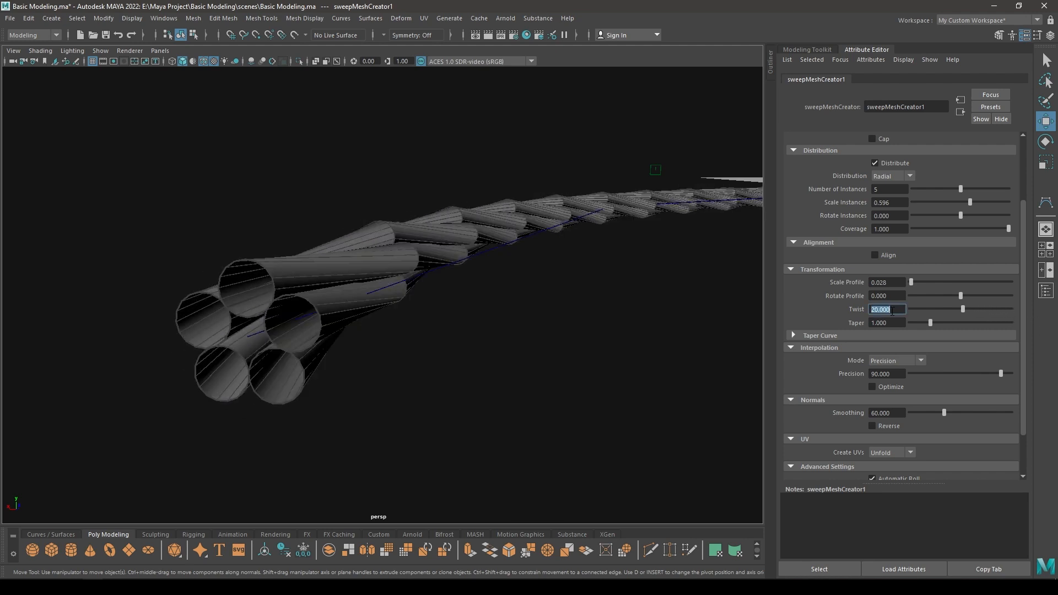
Raise the interpolation Precision to 100 so the twisted strands curve smoothly, and inspect the result along the curve.
left_click_drag(641, 285, 391, 326, "alt")
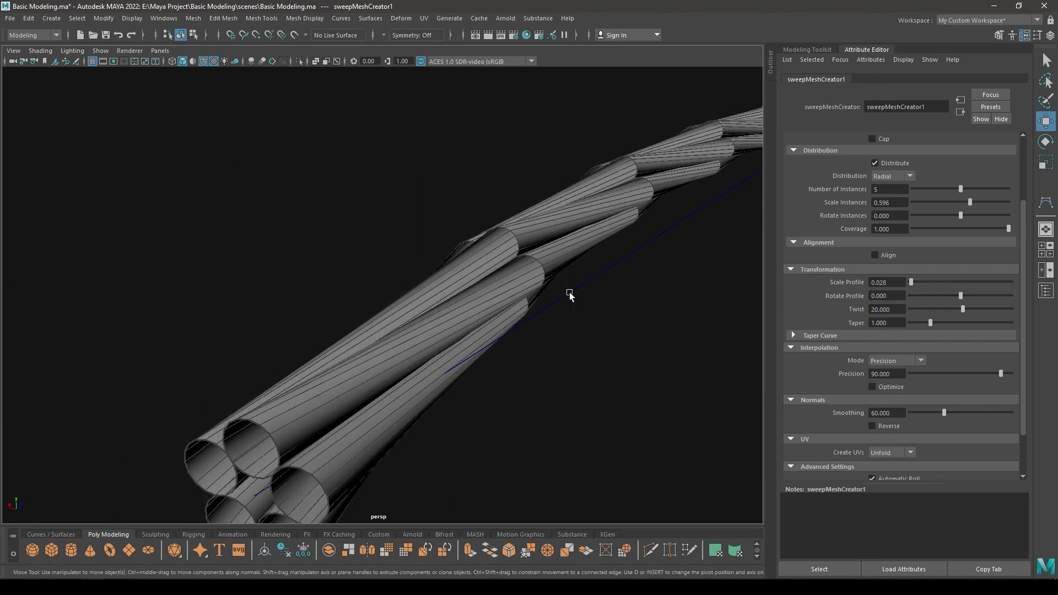
scroll(601, 360, "down", 5)
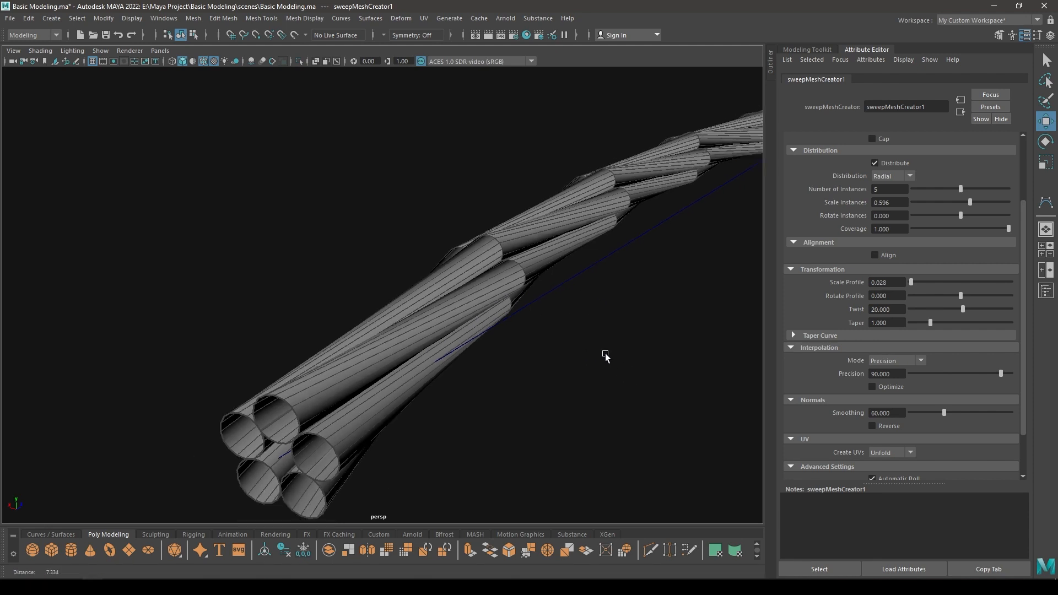
scroll(501, 310, "up", 5)
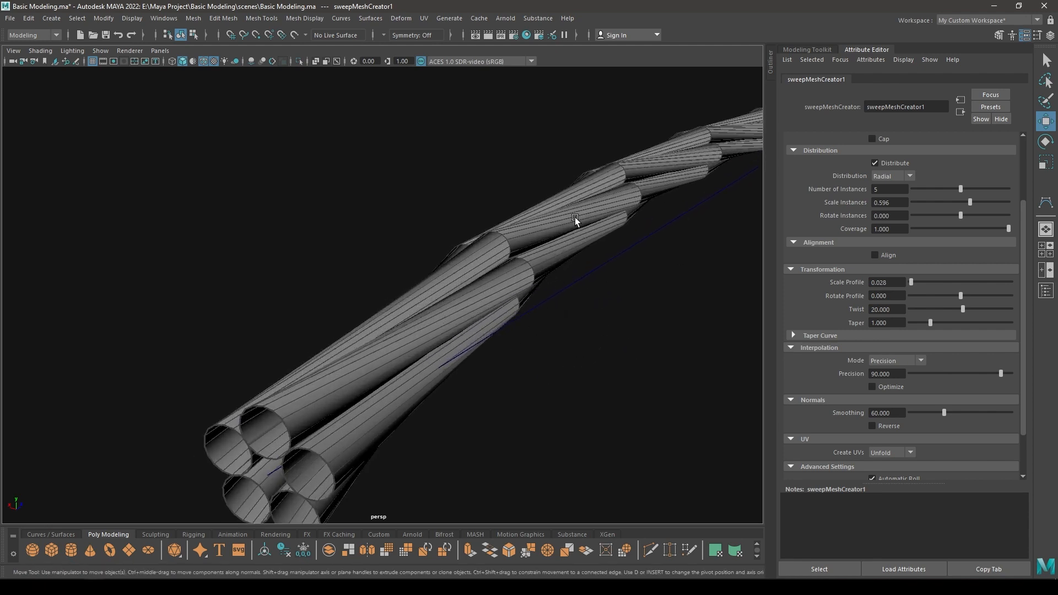
left_click_drag(536, 249, 513, 244, "alt")
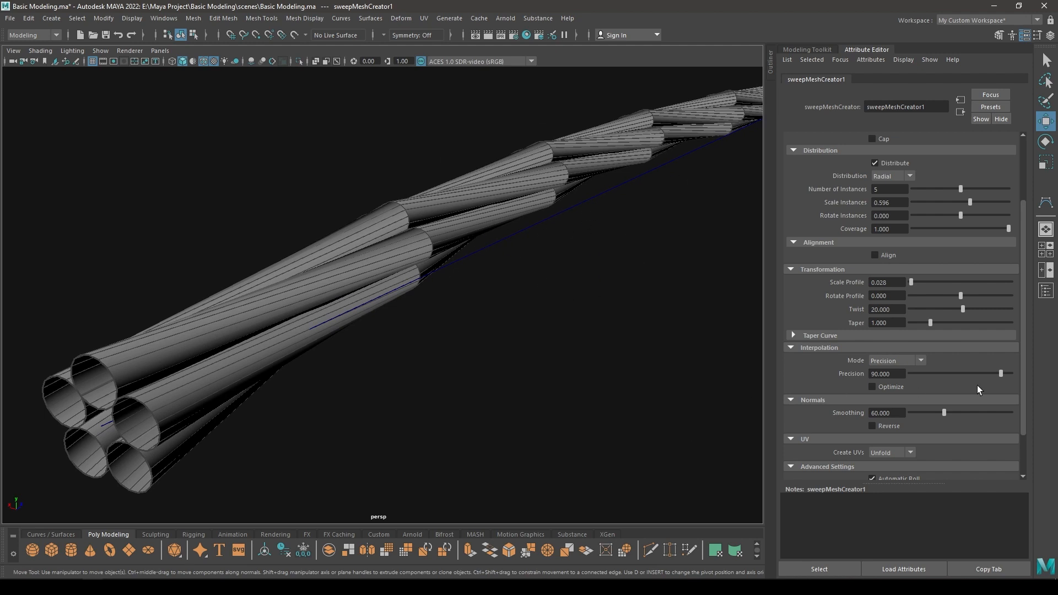
scroll(978, 385, "down", 2)
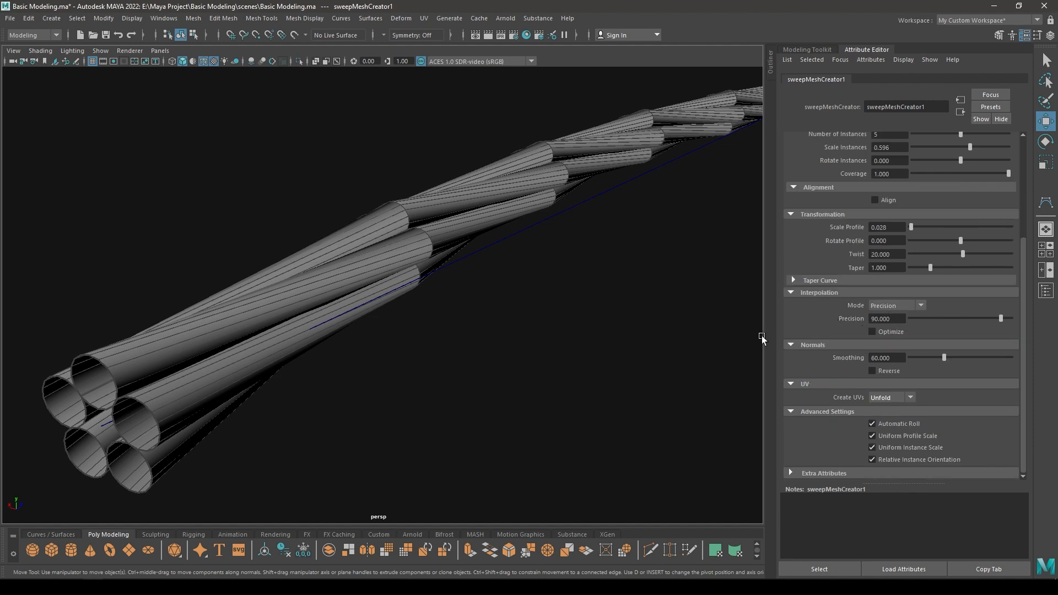
left_click_drag(1001, 320, 1023, 319)
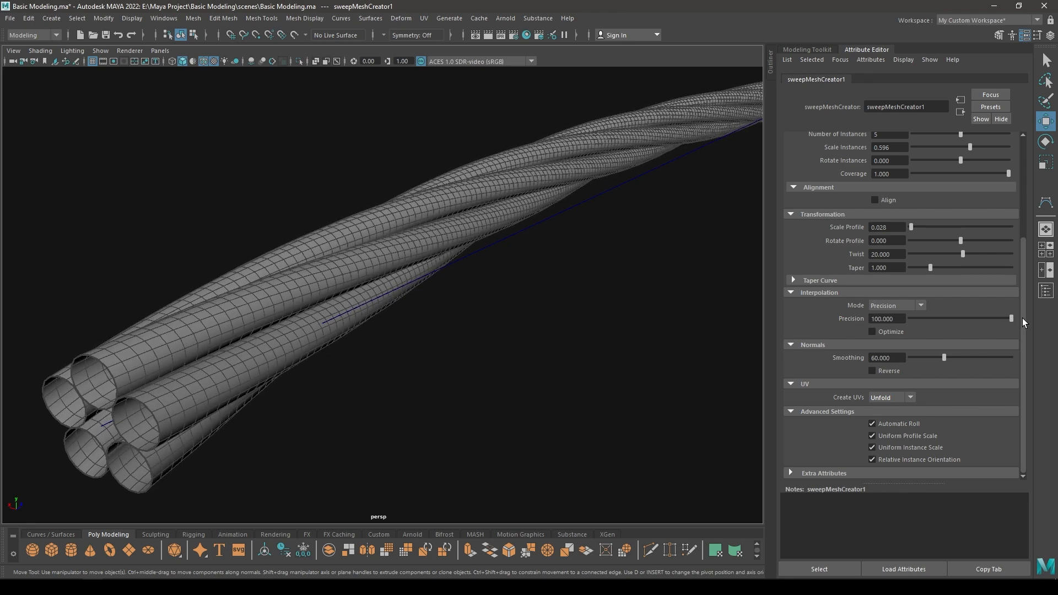
right_click_drag(623, 378, 552, 253, "alt")
left_click_drag(552, 253, 501, 277, "alt")
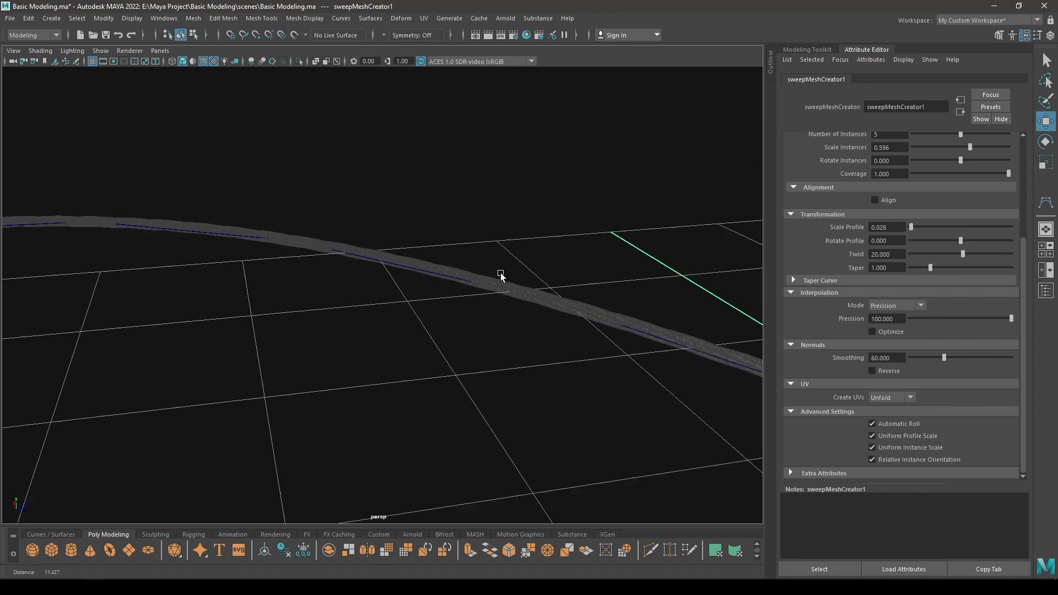
right_click_drag(501, 276, 589, 310, "alt")
left_click_drag(259, 149, 292, 270, "alt")
right_click_drag(292, 270, 506, 357, "alt")
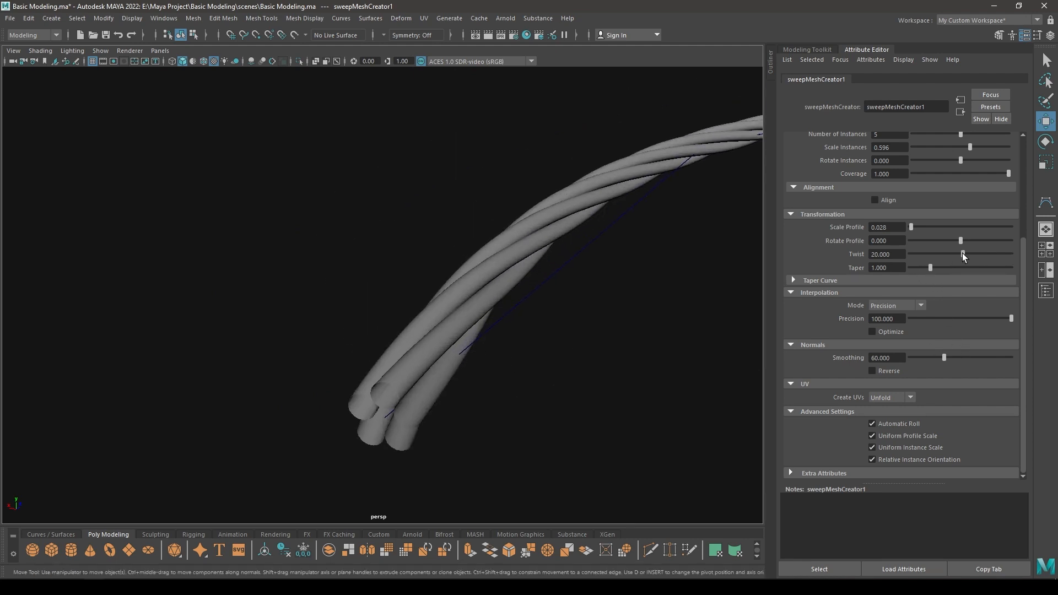
Tighten the rope's twist by trying a Twist of 40 and then setting it to 60.
left_click_drag(962, 253, 1026, 262)
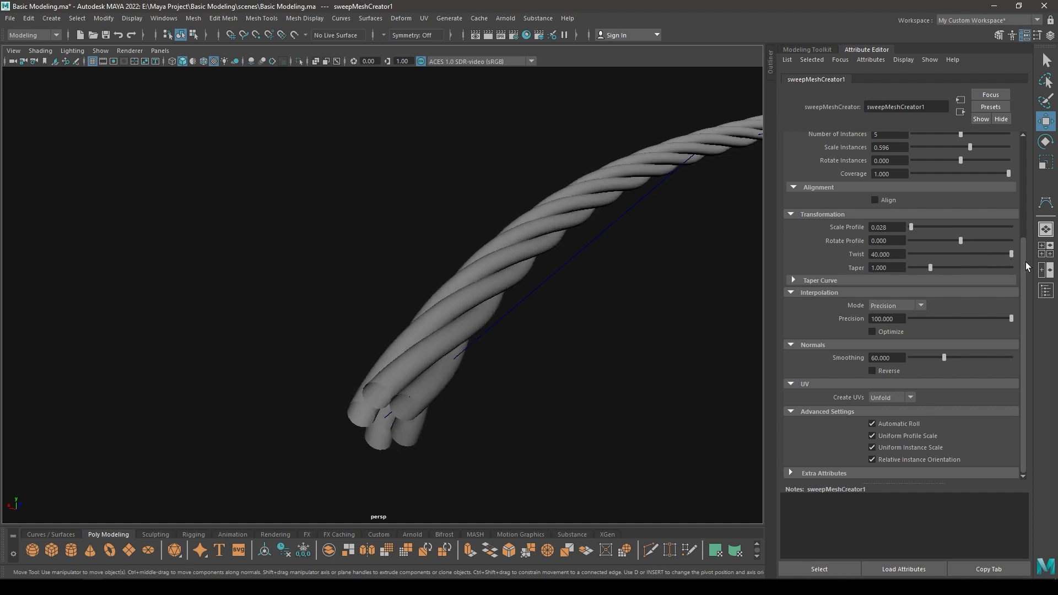
left_click(895, 256)
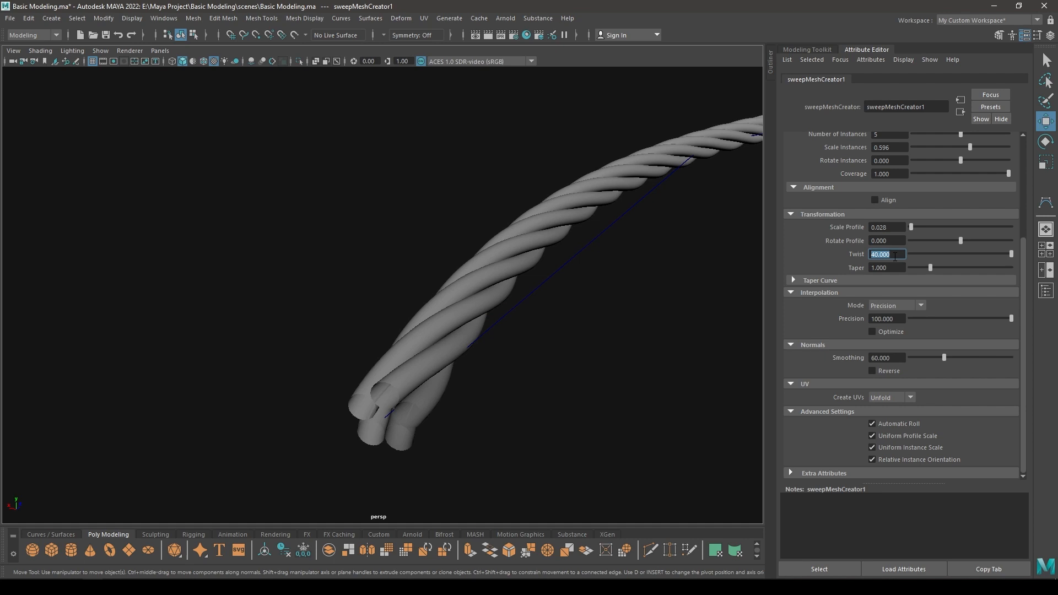
type("60")
key("Return")
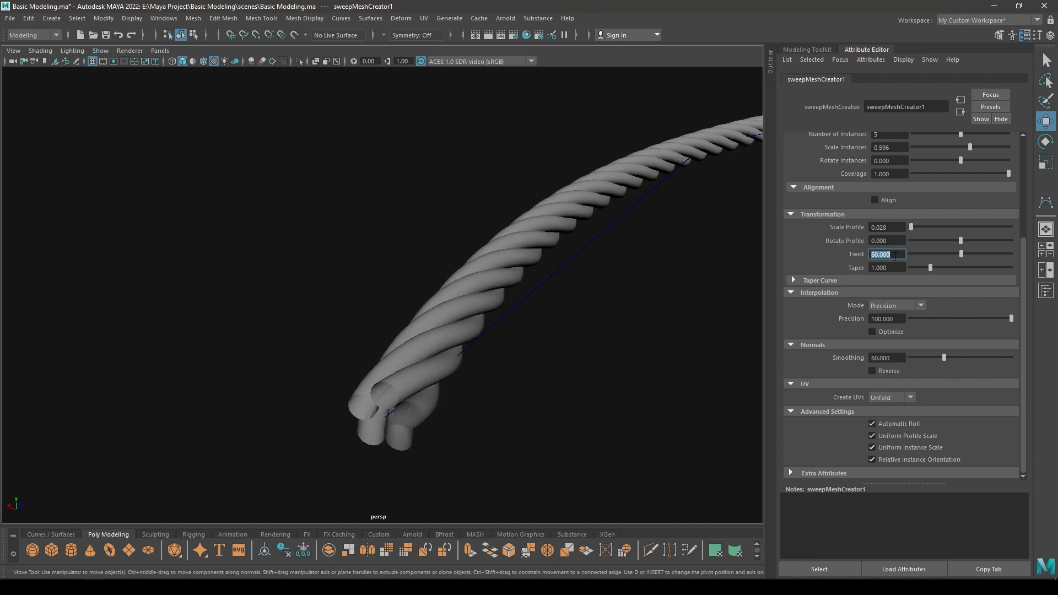
Examine the twisted rope along the whole curve, both up close and from far enough away to see the entire grid.
right_click_drag(664, 377, 601, 298, "alt")
left_click_drag(601, 298, 640, 355, "alt")
right_click_drag(641, 355, 398, 309, "alt")
left_click_drag(397, 309, 568, 313, "alt")
right_click_drag(567, 312, 513, 380, "alt")
left_click_drag(513, 380, 433, 361, "alt")
right_click_drag(432, 361, 494, 413, "alt")
scroll(1018, 373, "up", 5)
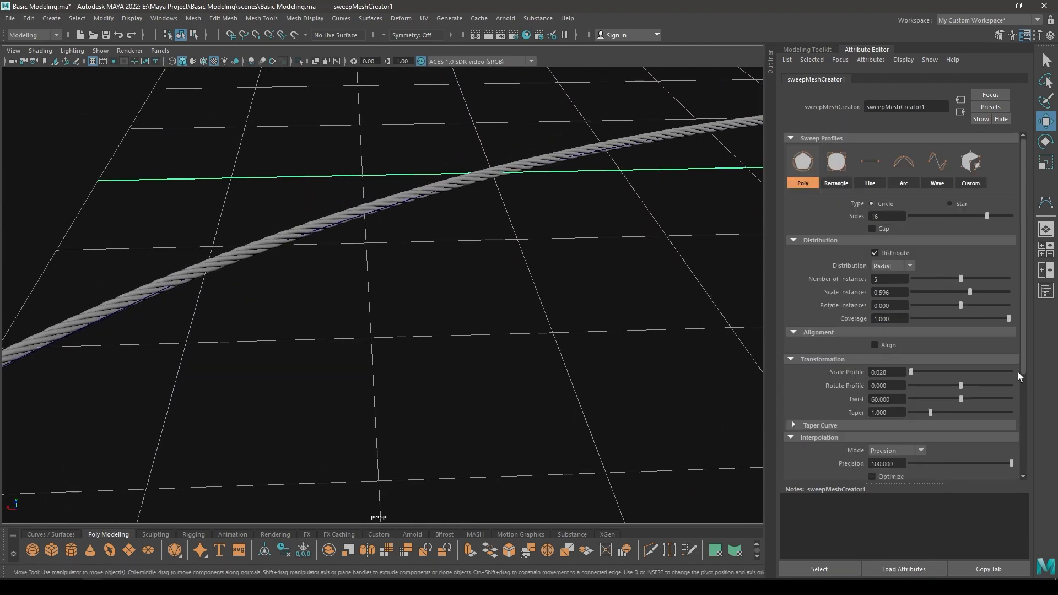
right_click_drag(671, 350, 416, 360, "alt")
left_click_drag(417, 360, 492, 279, "alt")
right_click_drag(492, 278, 291, 83, "alt")
left_click_drag(290, 83, 352, 189, "alt")
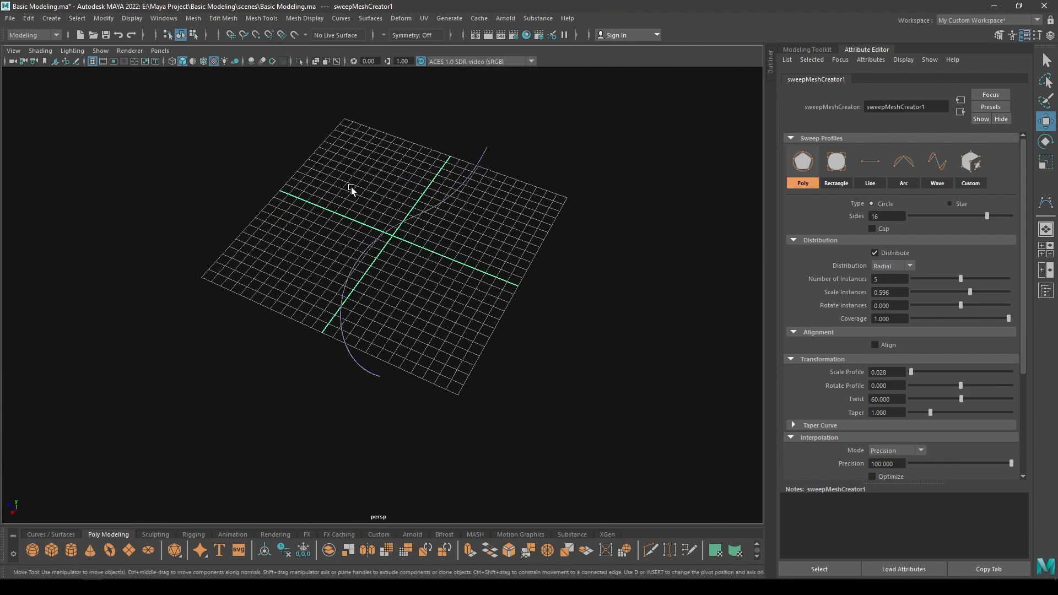
right_click_drag(352, 189, 412, 345, "alt")
left_click_drag(413, 345, 406, 307, "alt")
right_click_drag(388, 269, 412, 298, "alt")
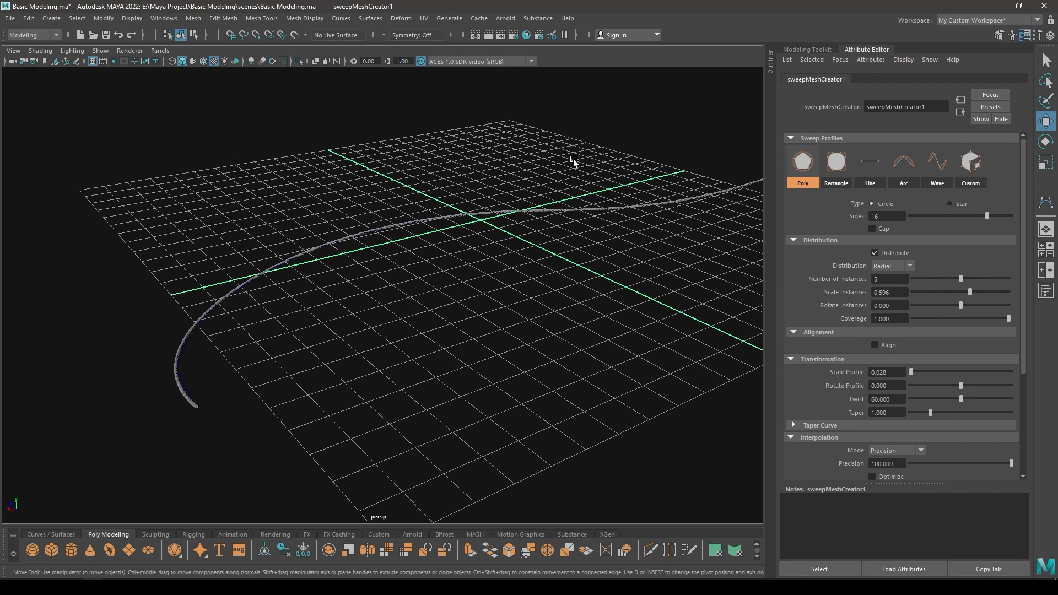
Delete the swept rope together with its curve and show the Modeling Toolkit.
left_click_drag(203, 378, 202, 374)
key("Delete")
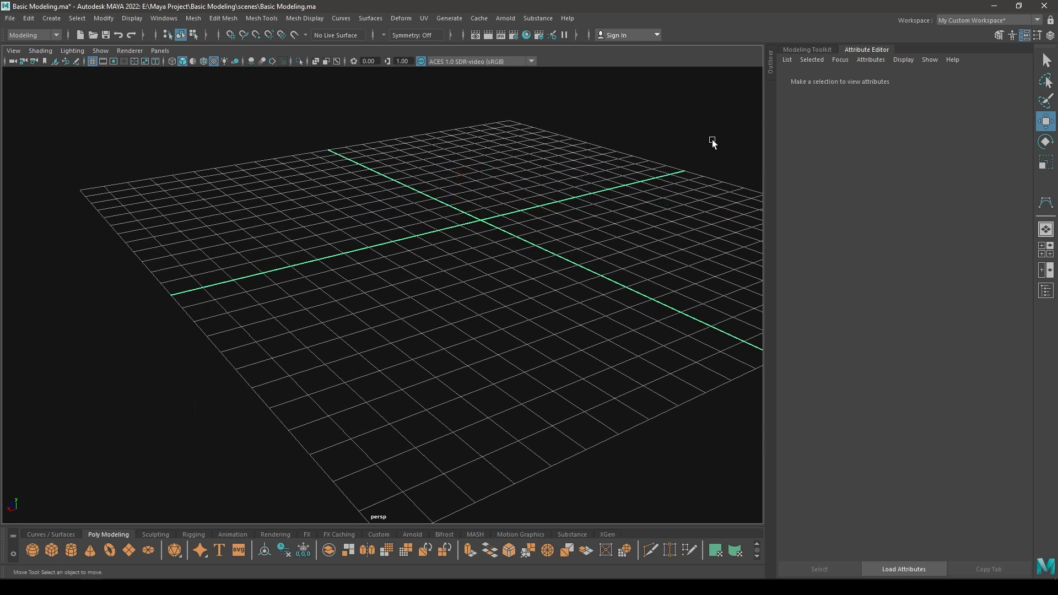
left_click(791, 48)
scroll(563, 175, "down", 4)
mouse_move(563, 174)
left_mouse_down("alt")
mouse_move(564, 187)
mouse_move(556, 177)
left_mouse_up("alt")
scroll(405, 315, "up", 3)
Create a polygon helix primitive at the centre of the grid.
right_click(409, 212, "shift")
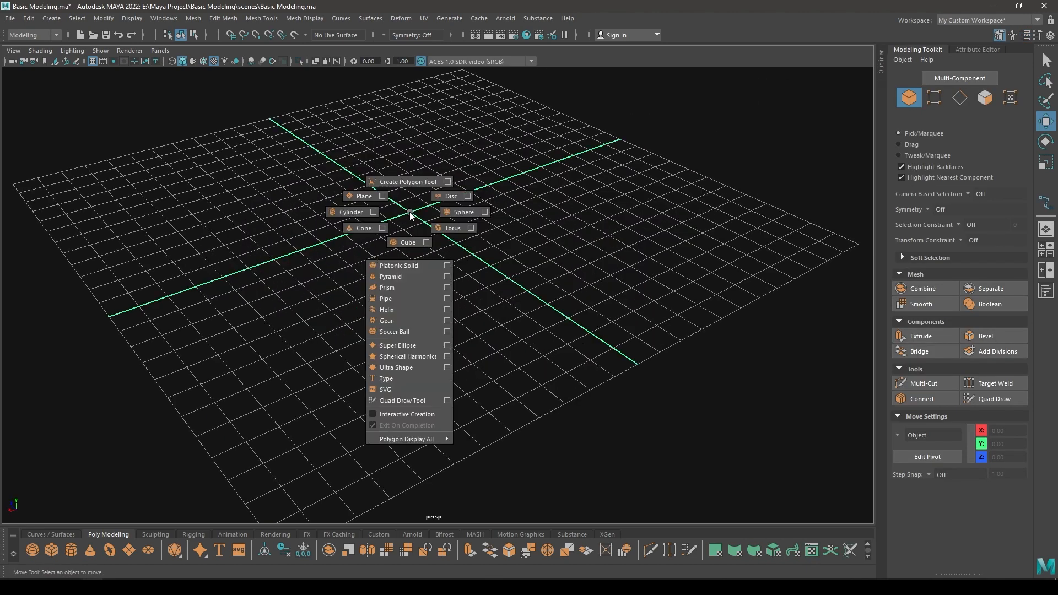
left_click(387, 310)
left_click_drag(419, 278, 425, 320, "alt")
middle_click_drag(426, 320, 512, 321, "alt")
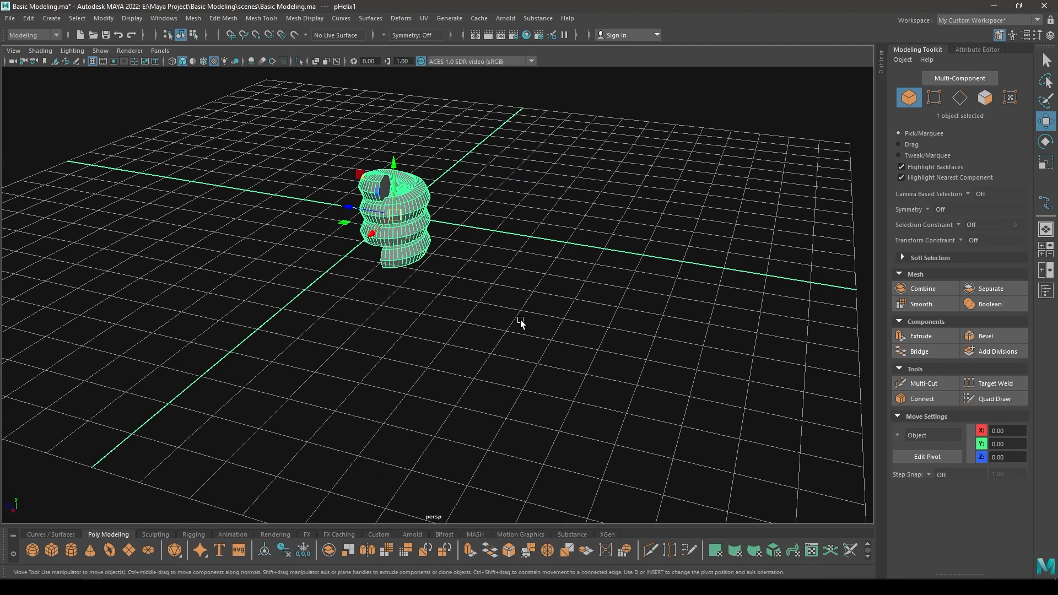
Show the helix's creation parameters in the viewport and increase its Coils to about 4.13.
key("t")
left_click_drag(539, 234, 765, 95, "alt")
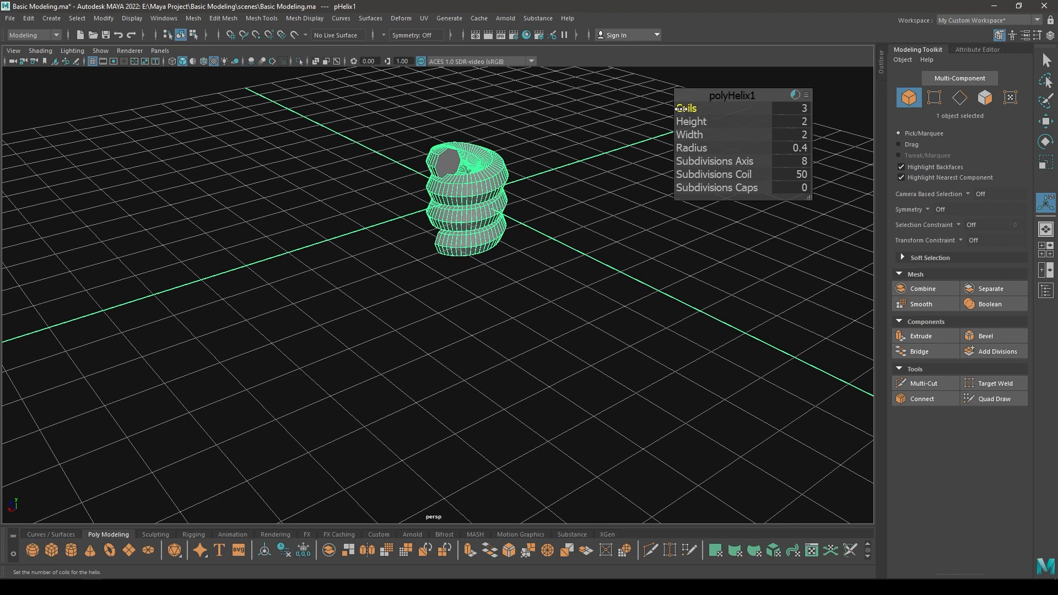
left_click_drag(682, 109, 745, 114)
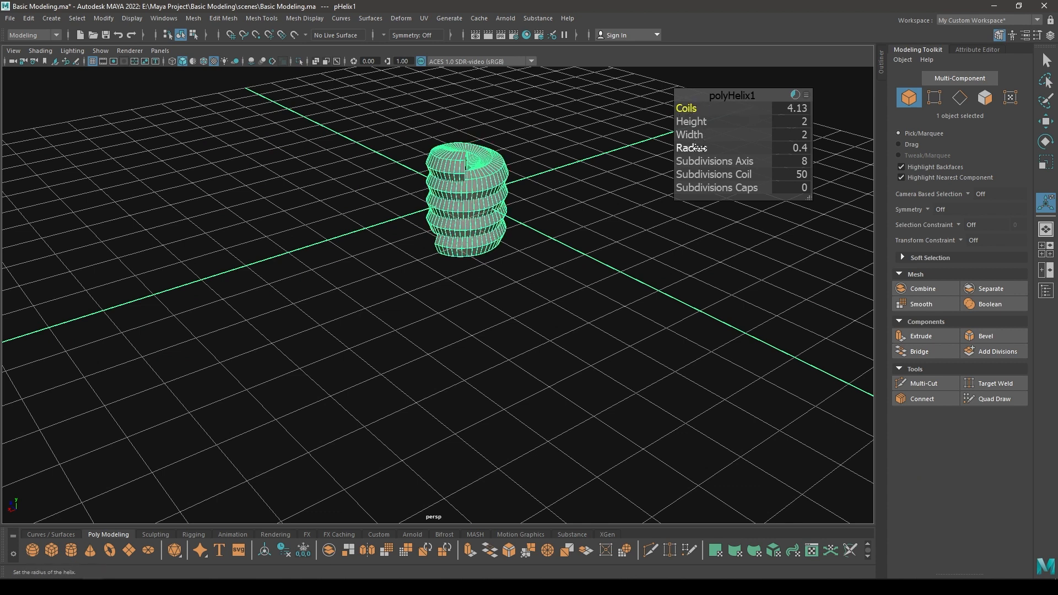
Thin the helix tube by reducing its Radius to about 0.08 and then setting it to 0.02.
left_click_drag(698, 148, 681, 154)
middle_click_drag(482, 144, 458, 198, "alt")
scroll(468, 248, "up", 5)
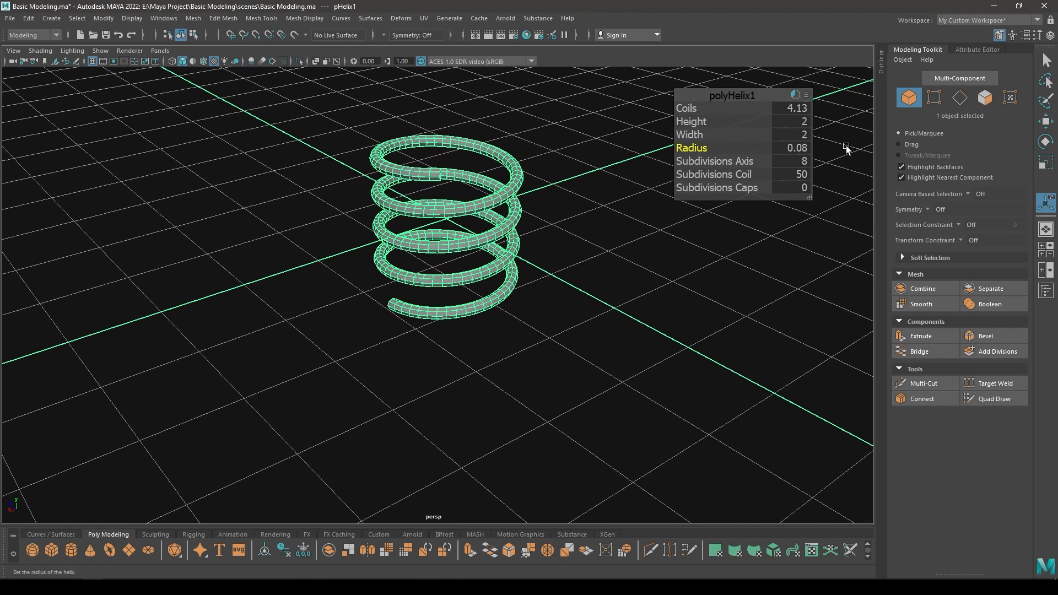
left_click(787, 150)
type("0.0")
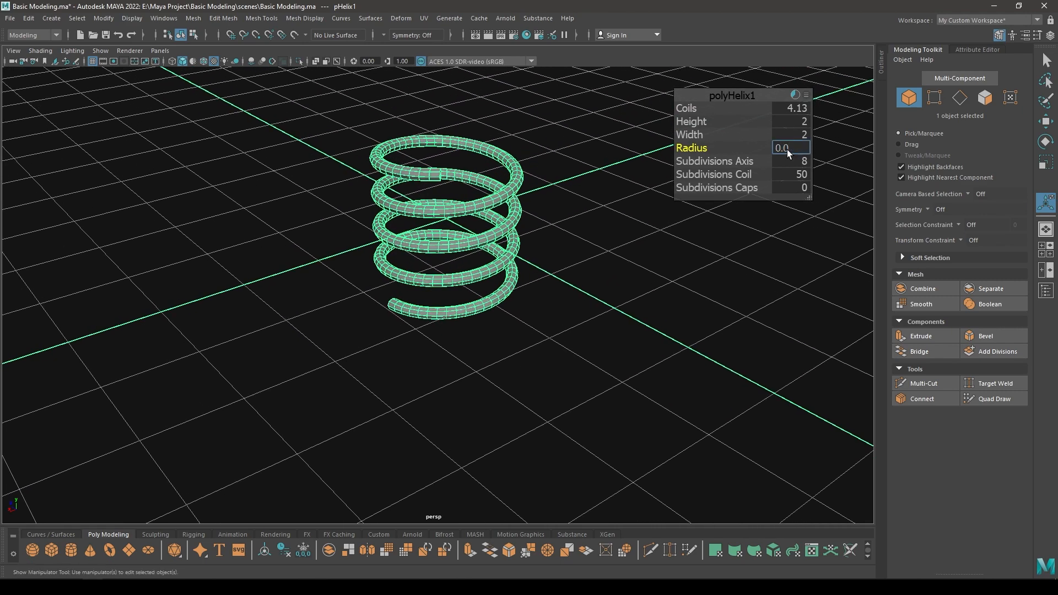
type("2")
key("Return")
scroll(581, 328, "up", 6)
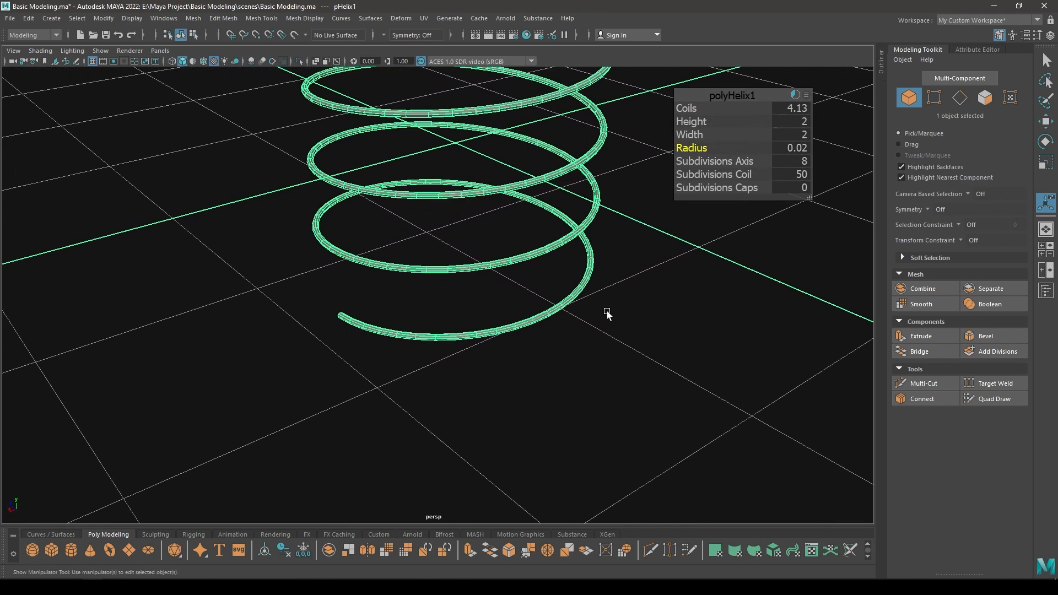
Flatten the helix to a Height of about 0.25, then adjust the Height to 0.4 to leave gaps between the coils.
left_click_drag(606, 313, 612, 253, "alt")
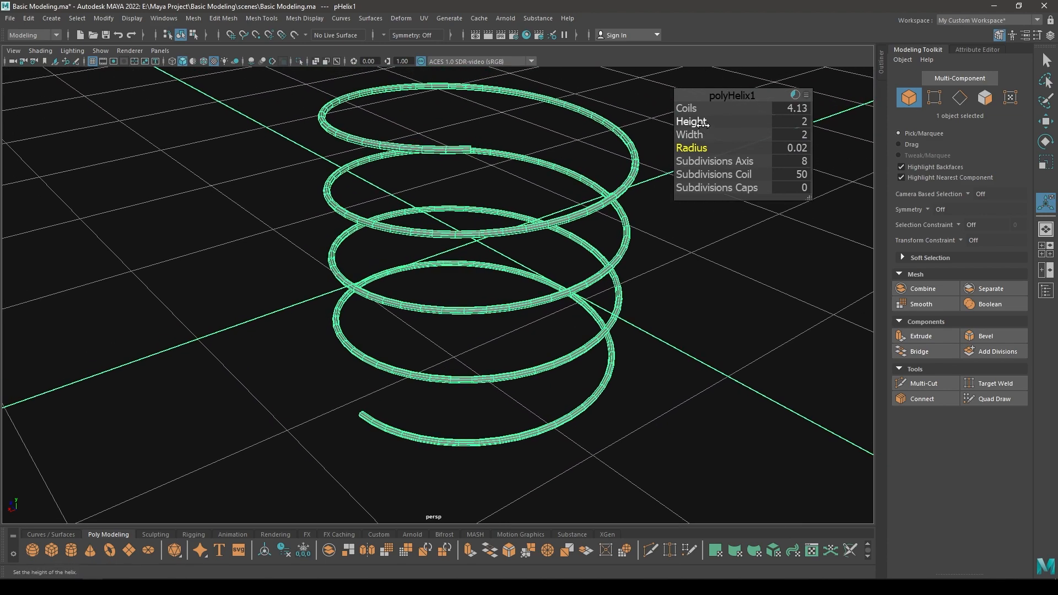
left_click_drag(703, 124, 606, 140)
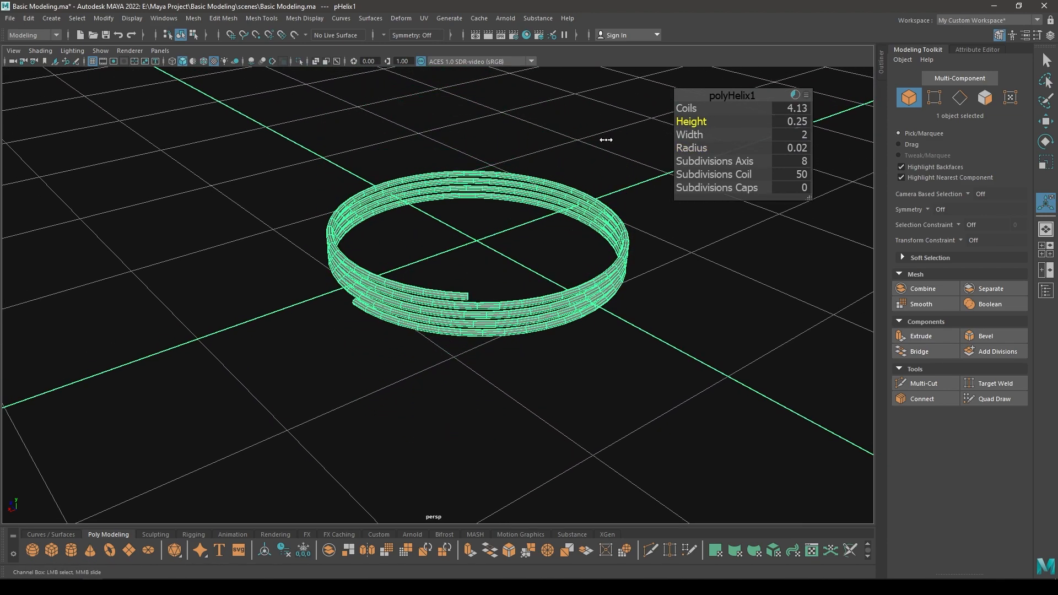
scroll(414, 413, "up", 4)
left_click_drag(472, 373, 489, 333, "alt")
left_click_drag(690, 121, 695, 121)
left_click_drag(548, 193, 435, 257, "alt")
scroll(435, 257, "up", 3)
left_click_drag(697, 120, 707, 120)
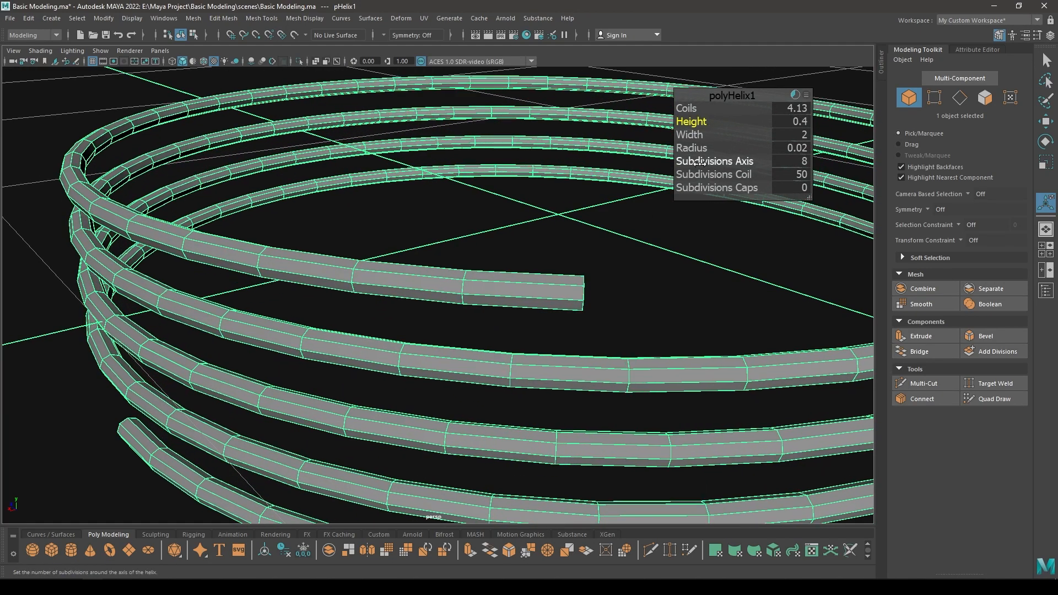
Select one lengthwise edge loop running along all the coils of the helix.
left_click_drag(546, 265, 460, 248, "alt")
middle_click_drag(548, 269, 218, 280, "alt")
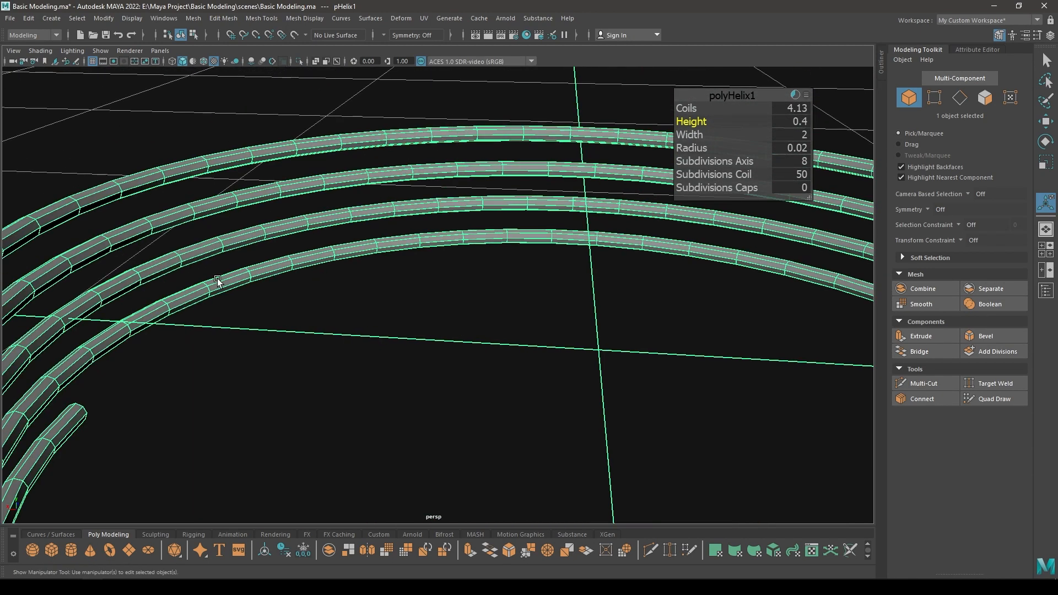
left_click_drag(218, 281, 363, 197, "alt")
key("w")
left_click_drag(404, 295, 387, 316, "alt")
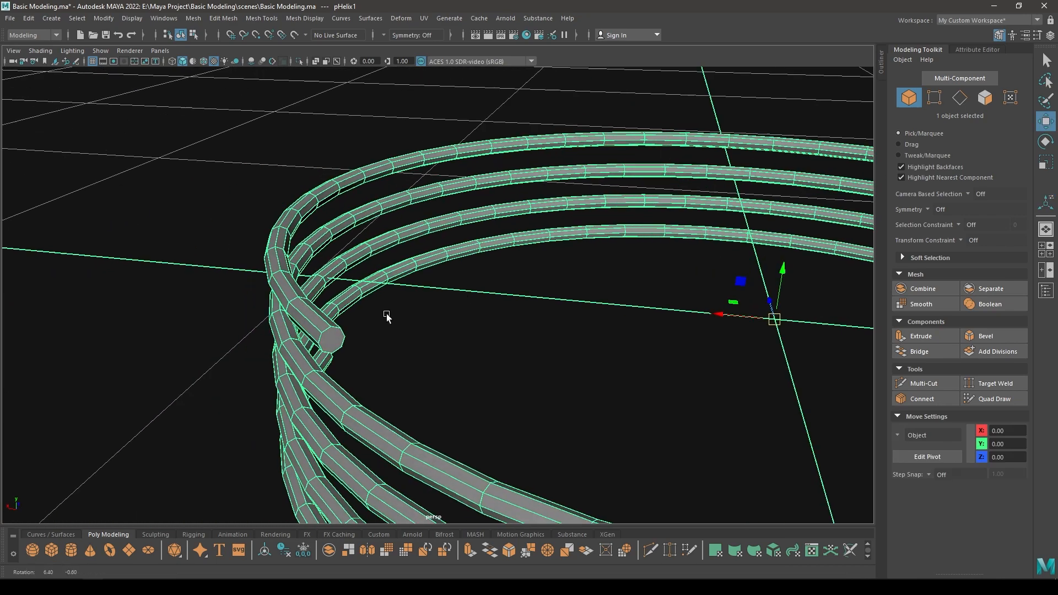
scroll(403, 304, "down", 2)
middle_click_drag(417, 291, 428, 254, "alt")
right_click_drag(482, 283, 482, 239)
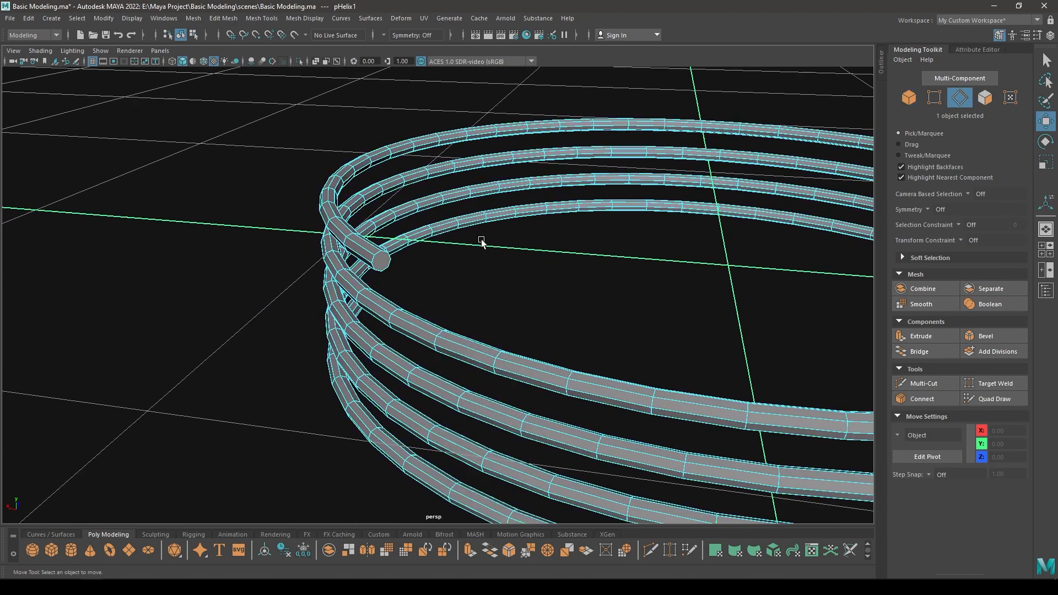
left_click_drag(482, 242, 462, 219, "alt")
double_click(508, 230)
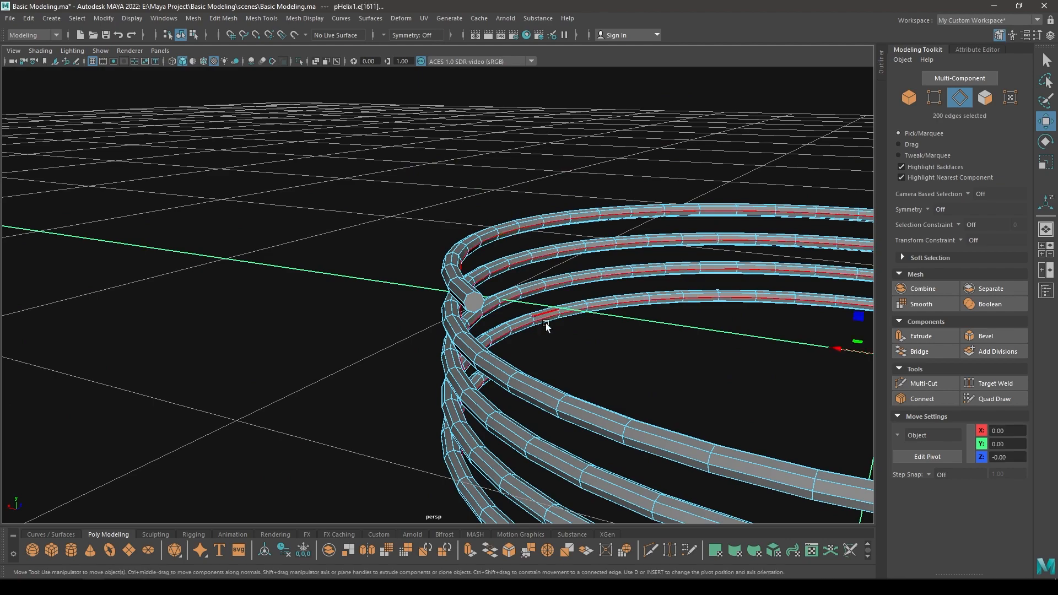
Convert the selected helix edges to a curve with Polygon Edges to Curve.
left_click_drag(545, 313, 342, 265, "alt")
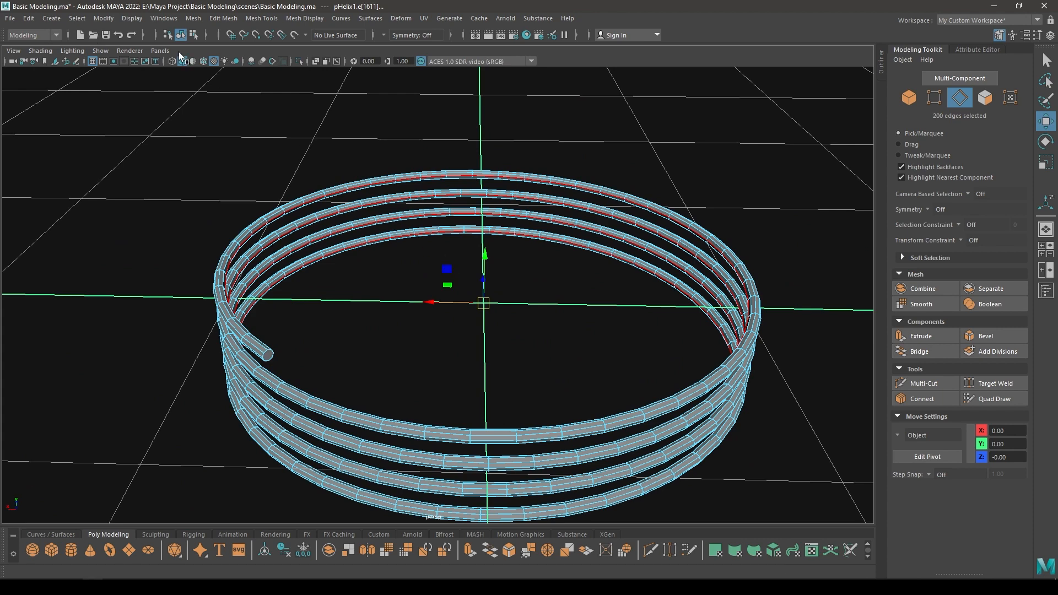
left_click(104, 18)
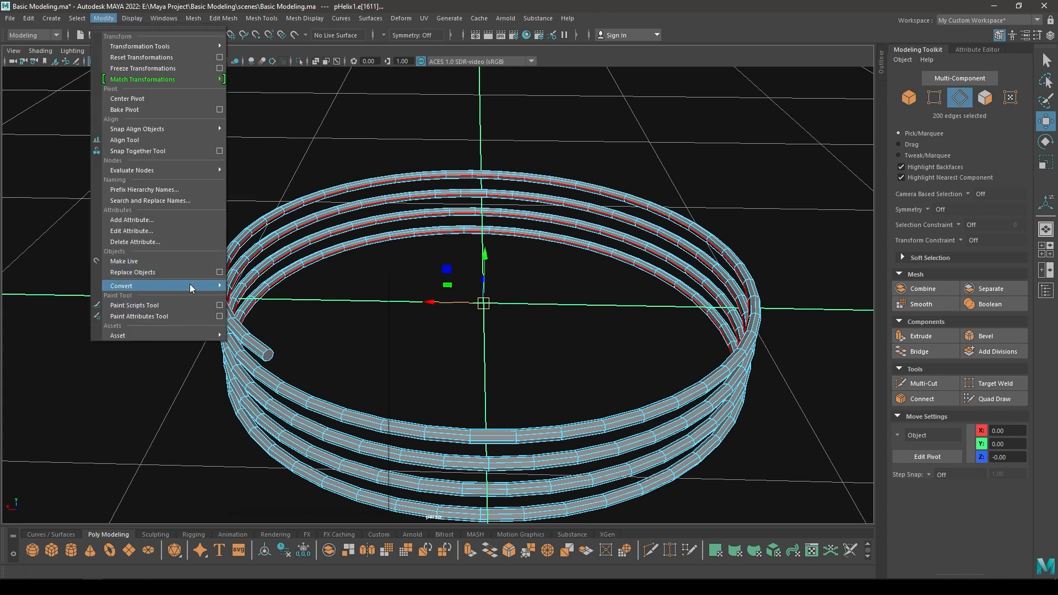
mouse_move(190, 285)
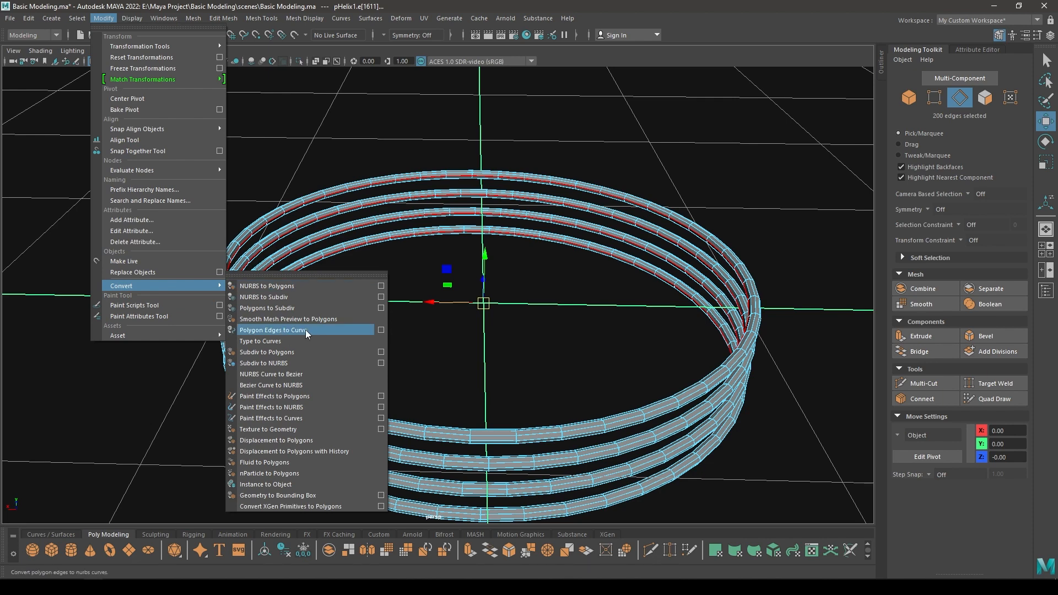
left_click(320, 330)
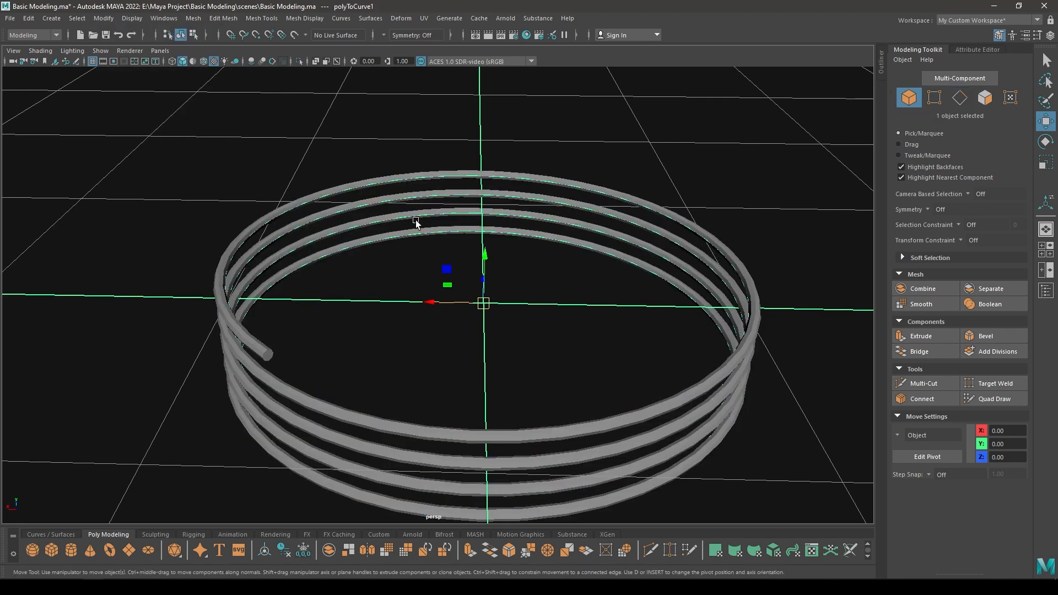
Delete the original helix mesh, keeping the converted spiral curve, and select that curve.
left_click_drag(389, 281, 299, 95)
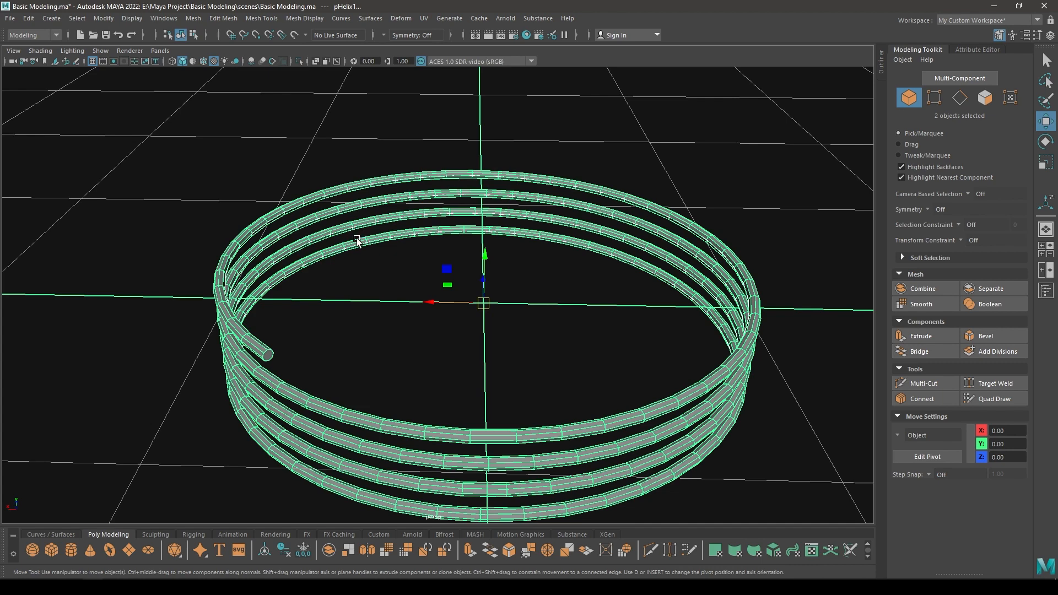
left_click(363, 247, "ctrl")
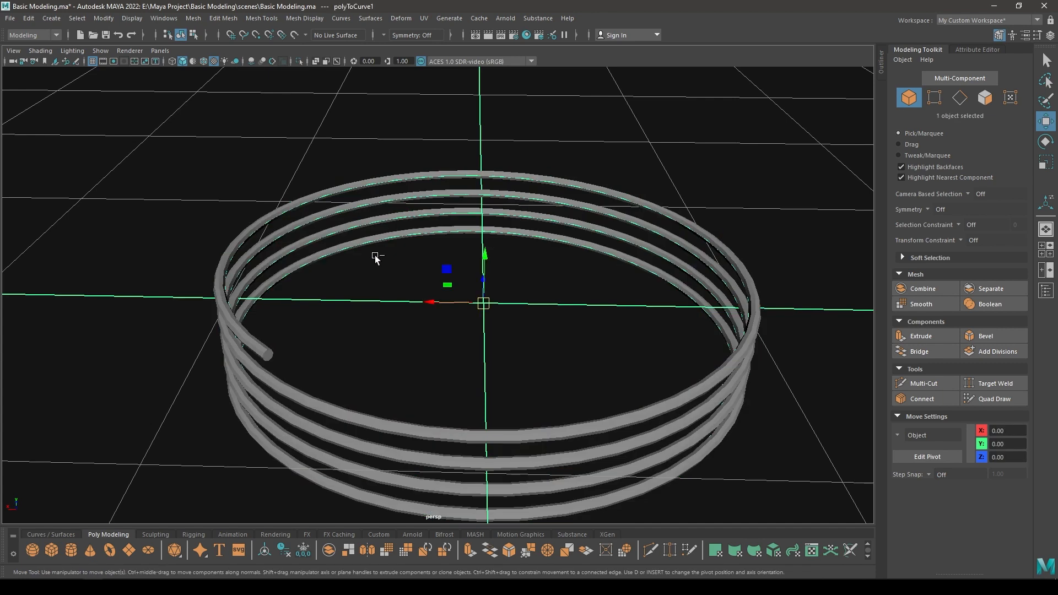
right_click(375, 261)
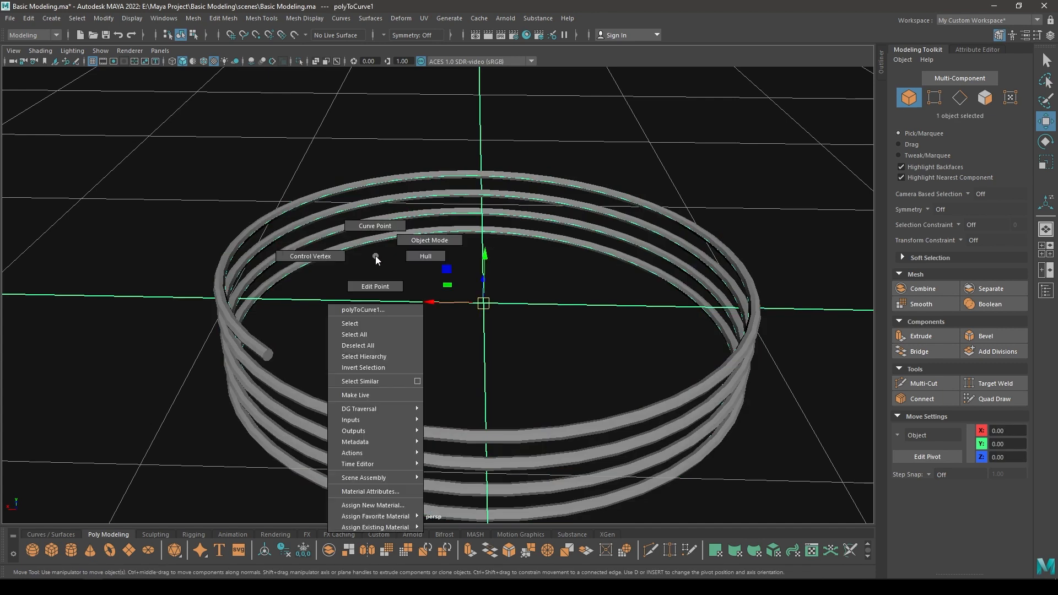
left_click(363, 366)
key("Delete")
left_click_drag(458, 186, 352, 262)
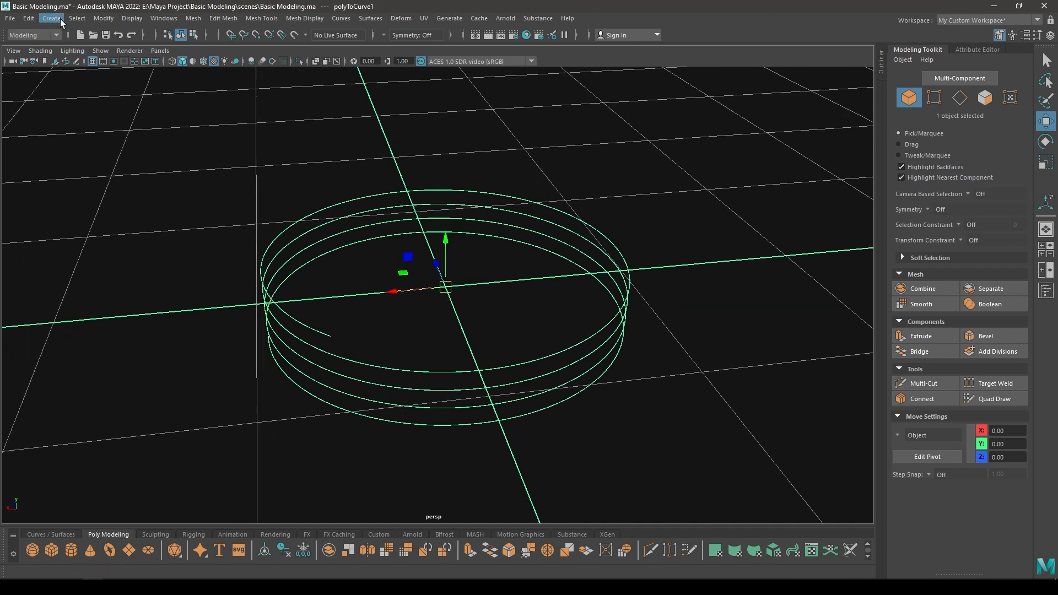
Create a Sweep Mesh along the spiral curve and set its circular profile to 16 sides.
left_click(61, 20)
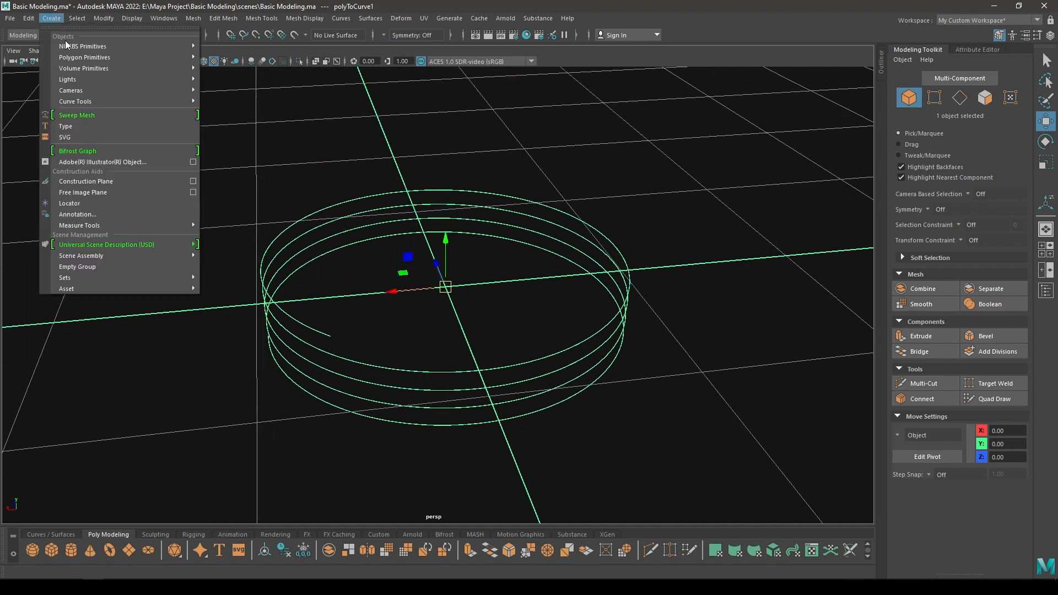
left_click(95, 114)
scroll(482, 198, "down", 3)
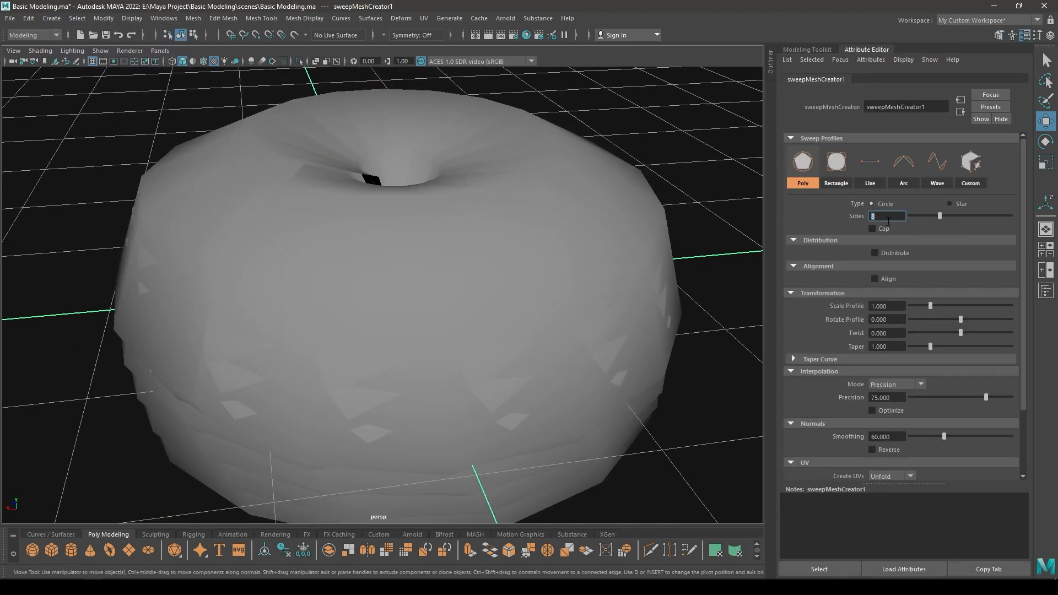
type("16")
key("Return")
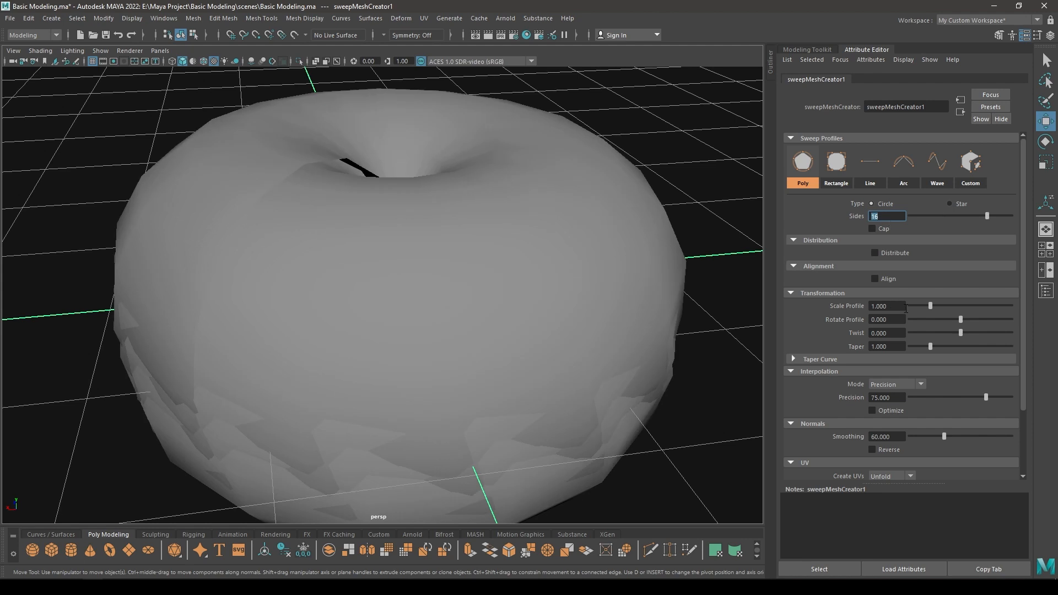
Thin the swept tube by reducing its Scale Profile to about 0.028.
left_click_drag(928, 305, 911, 306)
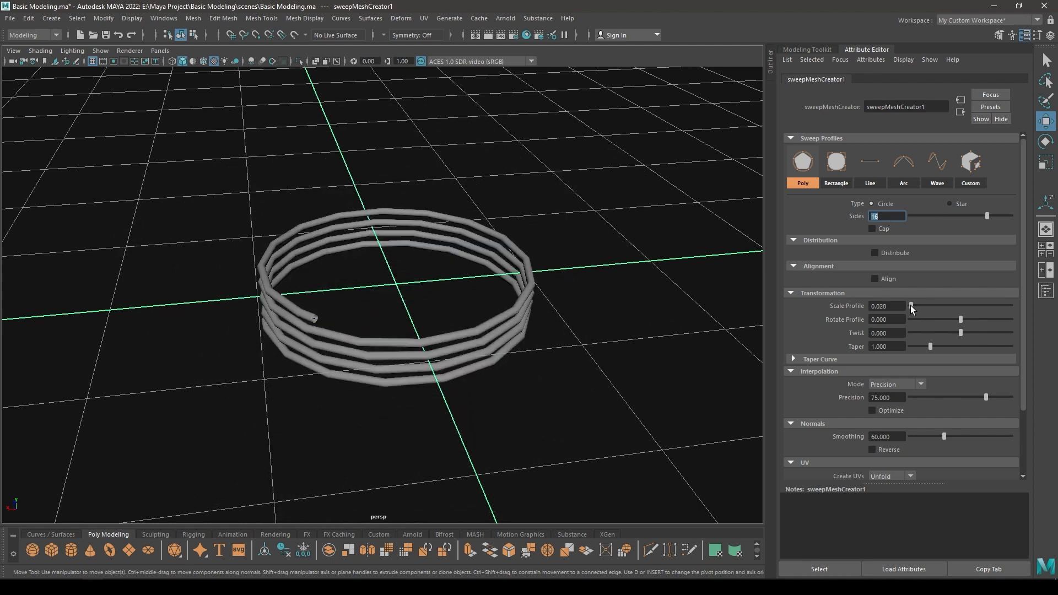
left_click_drag(326, 314, 368, 292, "alt")
right_click_drag(368, 292, 470, 331, "alt")
left_click_drag(470, 331, 357, 385, "alt")
right_click_drag(357, 385, 490, 407, "alt")
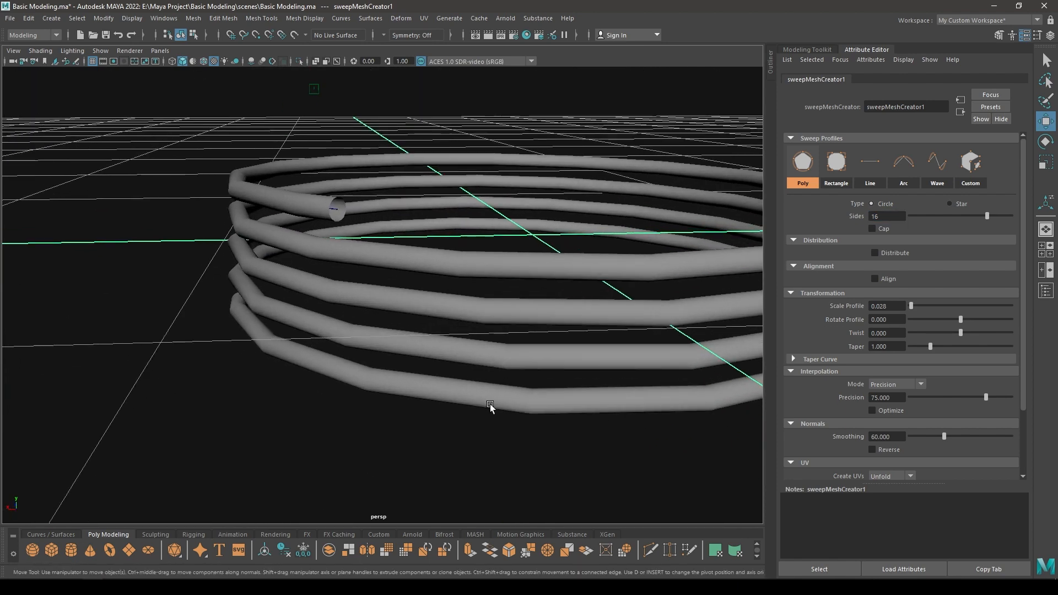
Turn on Distribute for the sweep profile and increase Scale Instances to about 0.596 to bring the strands together.
left_click(889, 255)
left_click_drag(485, 308, 575, 324, "alt")
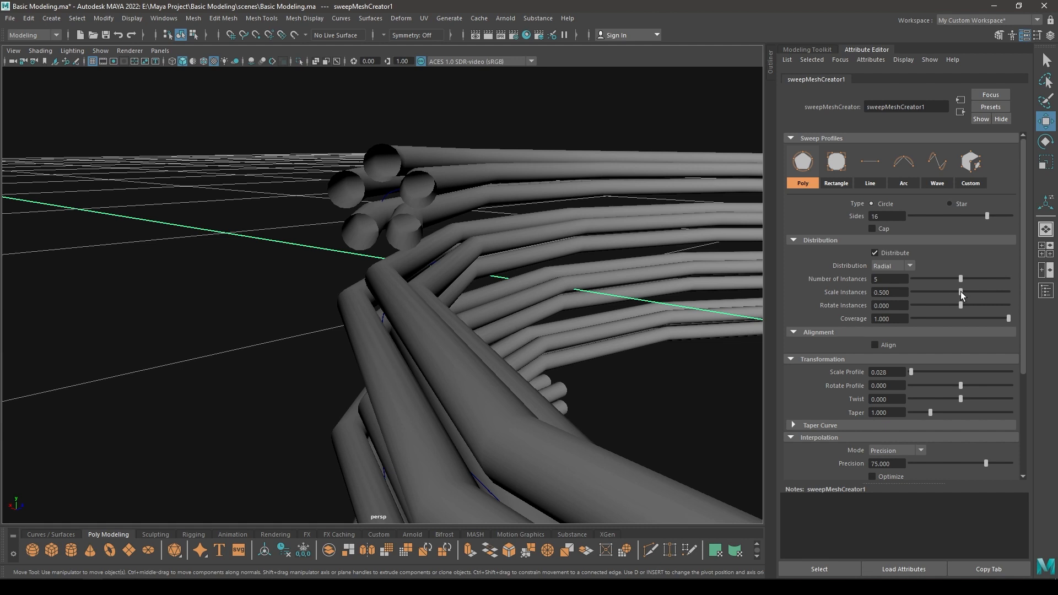
mouse_move(961, 293)
left_mouse_down()
mouse_move(988, 291)
mouse_move(970, 297)
left_mouse_up()
left_click_drag(490, 287, 597, 283, "alt")
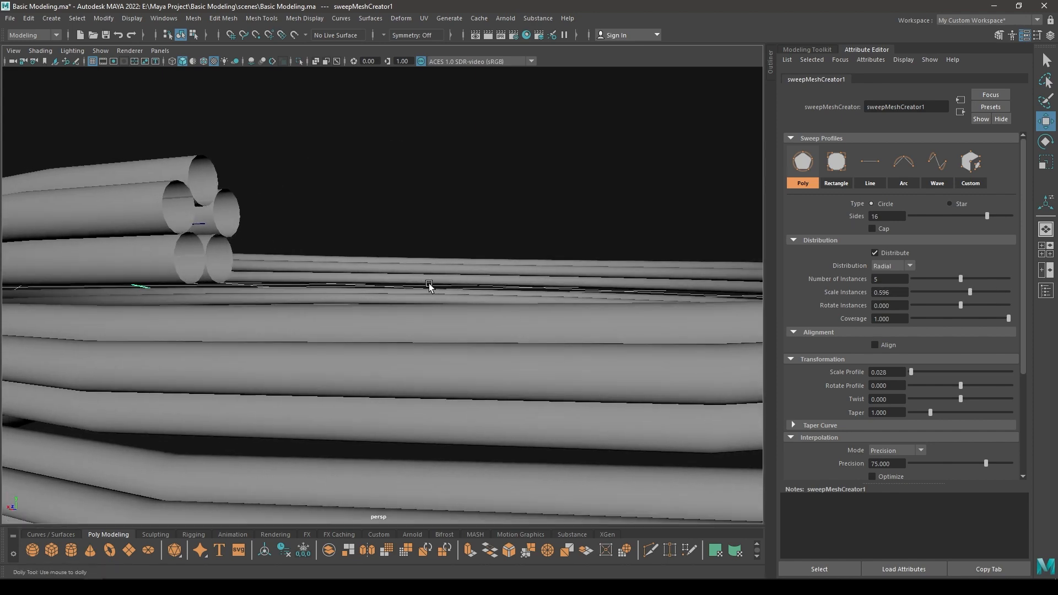
left_click_drag(431, 288, 505, 260, "alt")
scroll(505, 260, "down", 2)
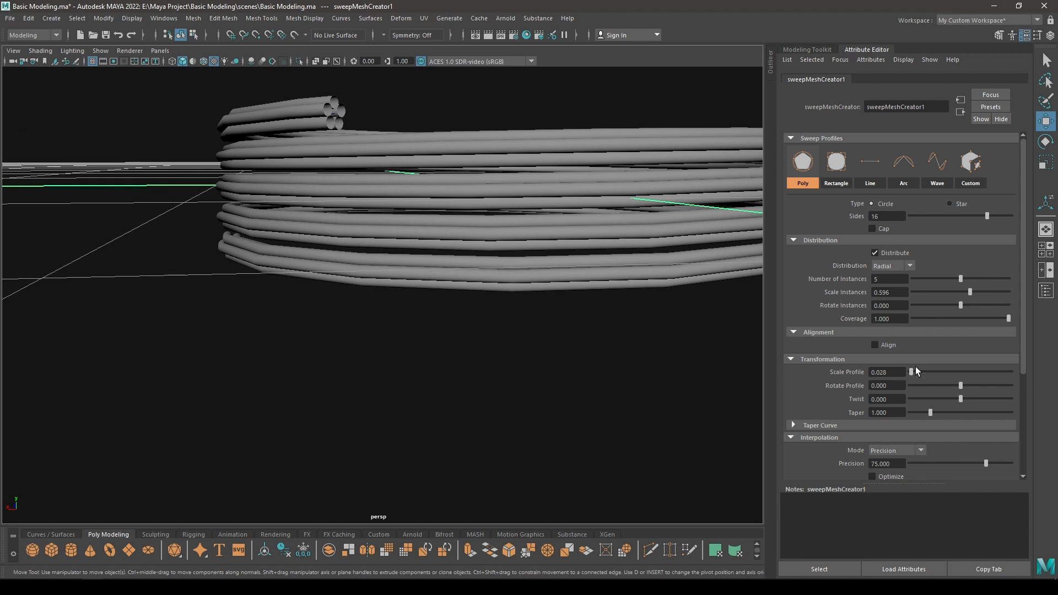
Try a Scale Profile of 0.05 on the distributed strands.
left_click_drag(917, 374, 911, 375)
left_click_drag(606, 363, 592, 318, "alt")
left_click(887, 372)
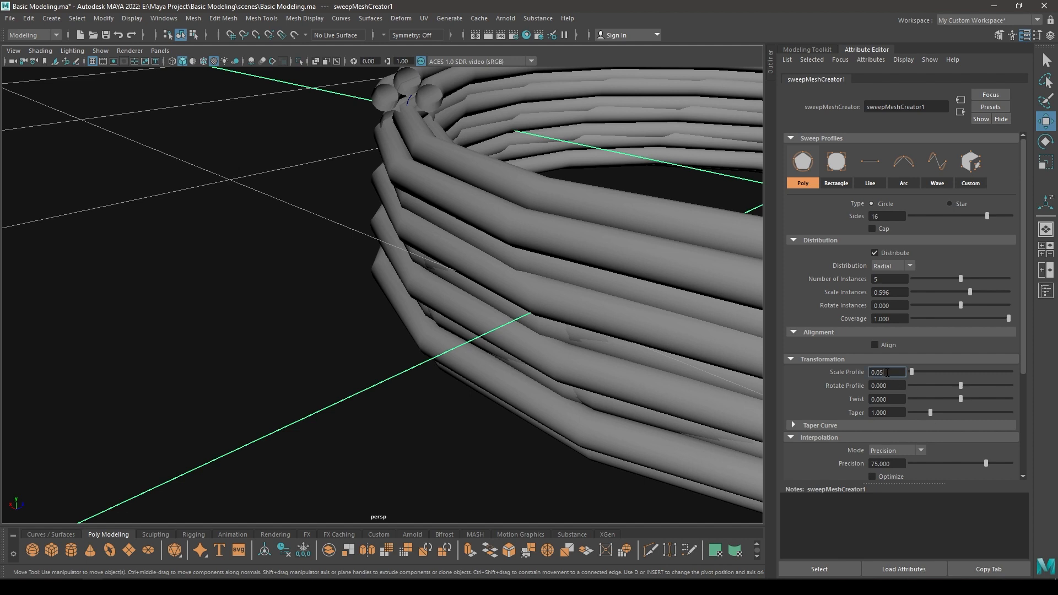
key("Return")
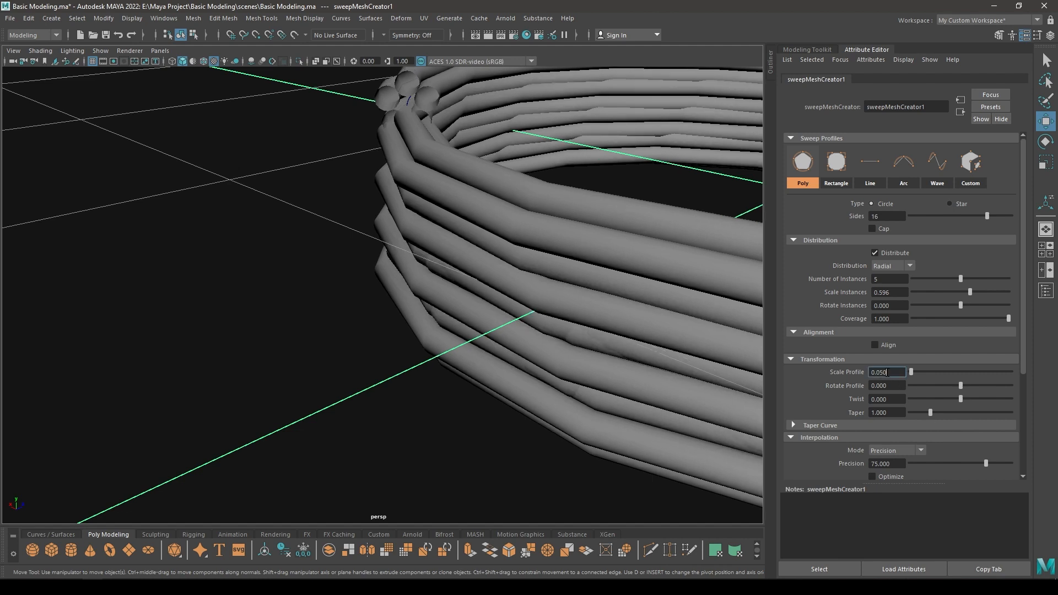
key("Return")
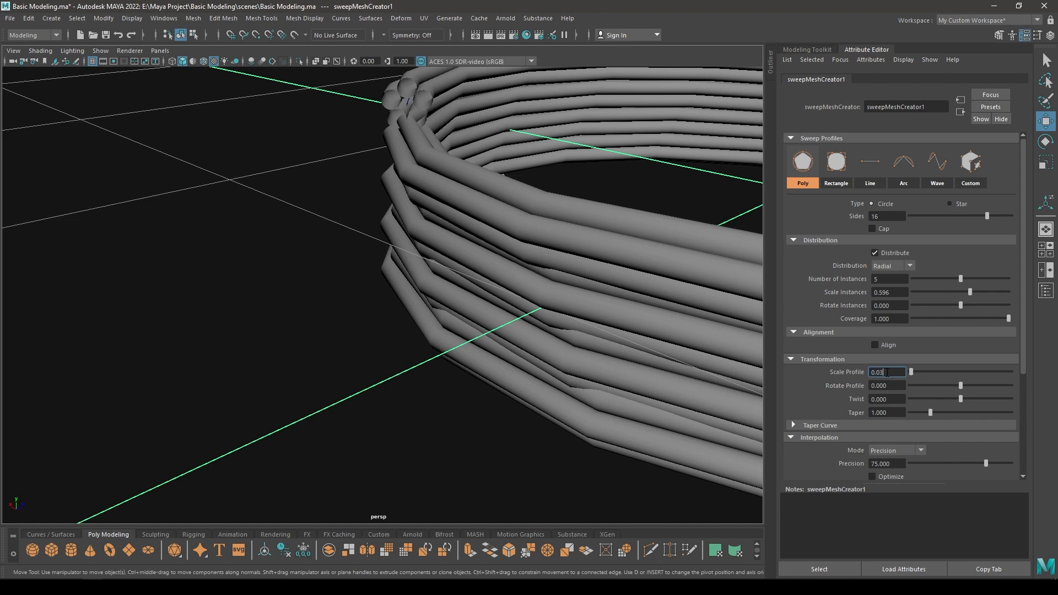
Reduce the Scale Profile to 0.03, then refine it to 0.032 to close the gaps between the coils.
type("0.03")
key("Return")
left_click_drag(183, 150, 326, 175, "alt")
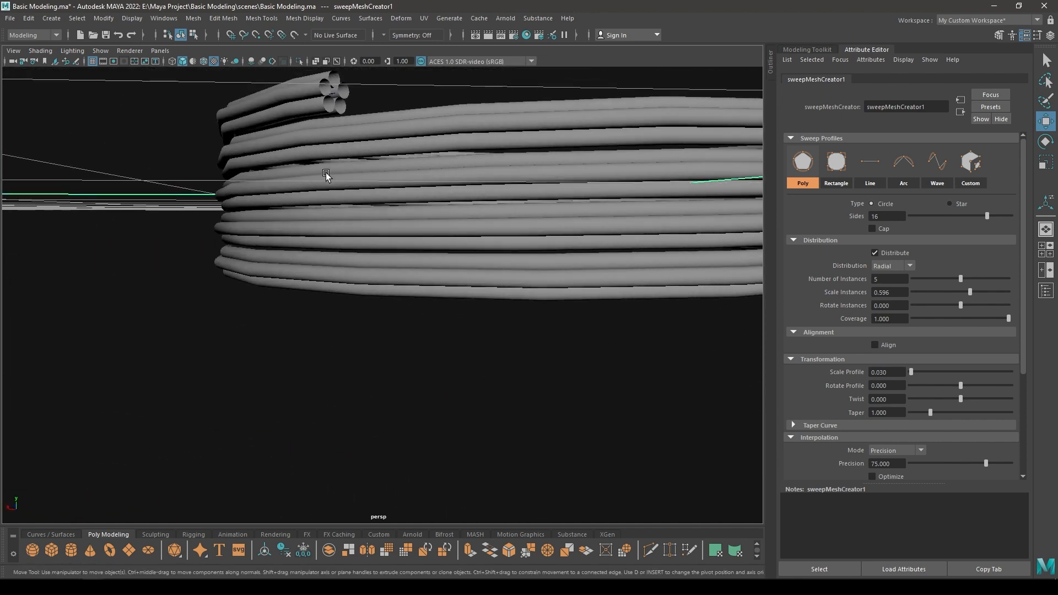
left_click(899, 370)
type("2")
key("Return")
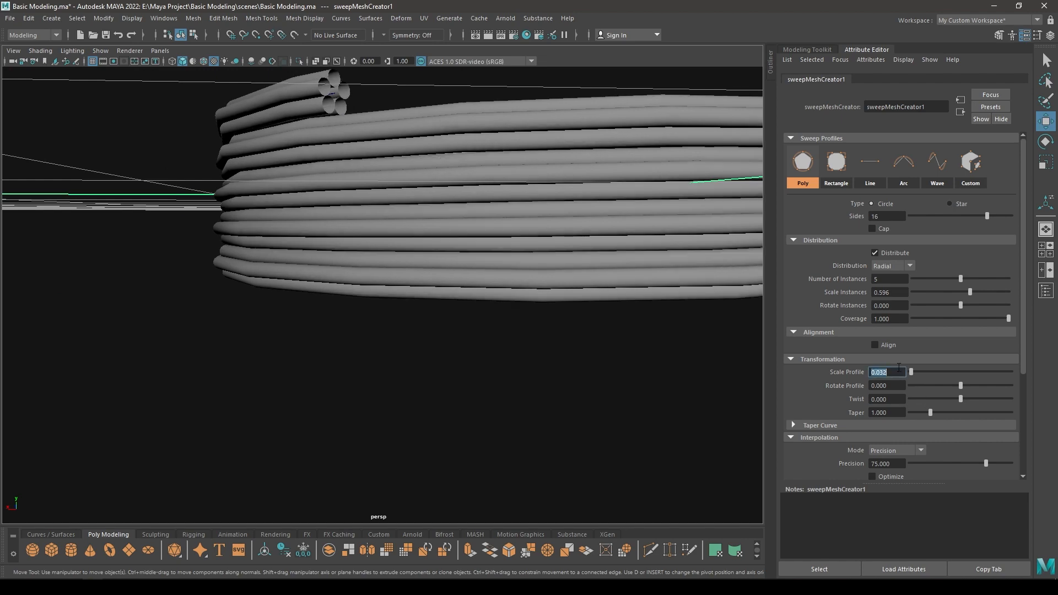
Raise the sweep's interpolation Precision to 100 to smooth the coils.
left_click_drag(554, 371, 447, 322, "alt")
scroll(874, 422, "down", 2)
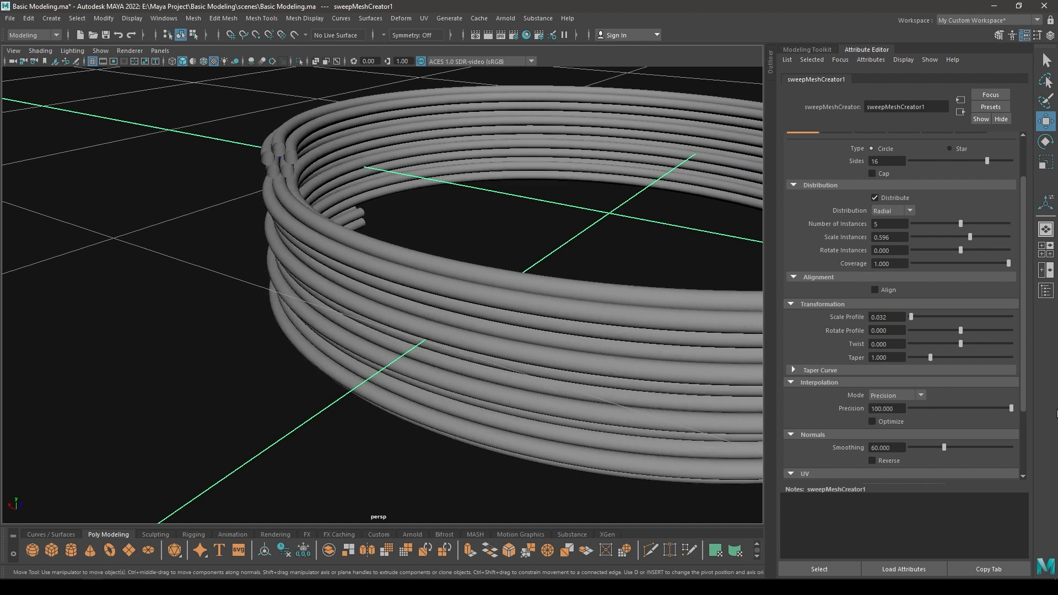
right_click_drag(299, 329, 309, 234, "alt")
left_click_drag(310, 234, 335, 222, "alt")
right_click_drag(336, 223, 411, 326, "alt")
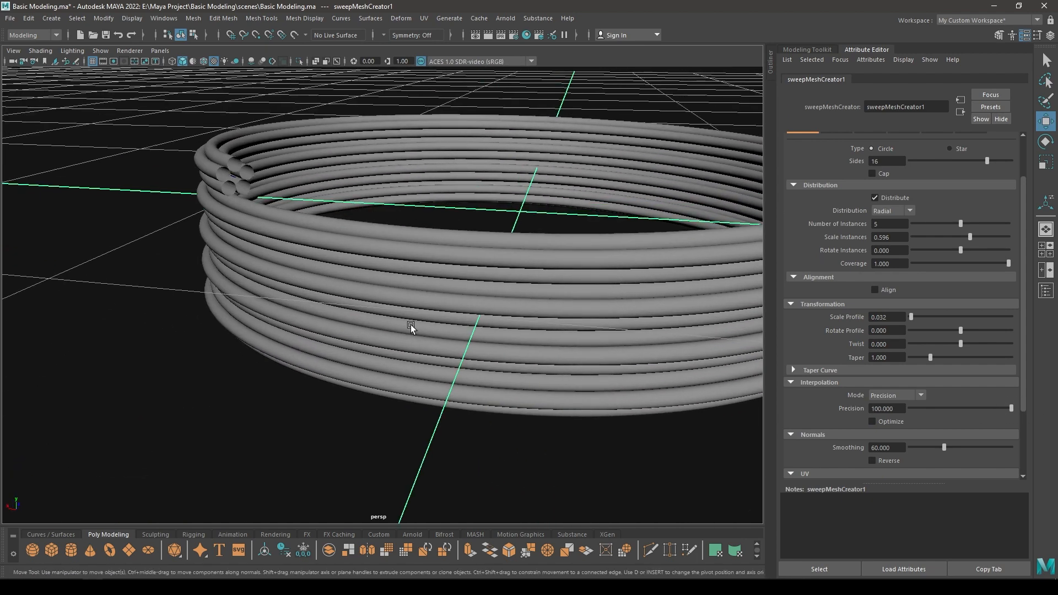
Set the sweep's Twist to 60 to wind the strands into a rope.
left_click(900, 345)
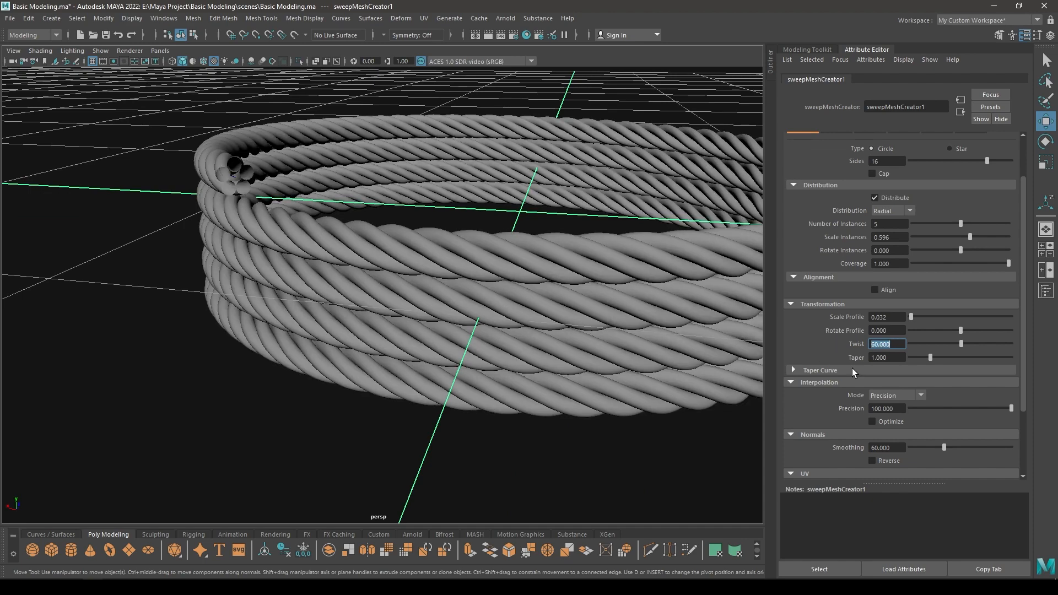
left_click_drag(468, 346, 451, 432, "alt")
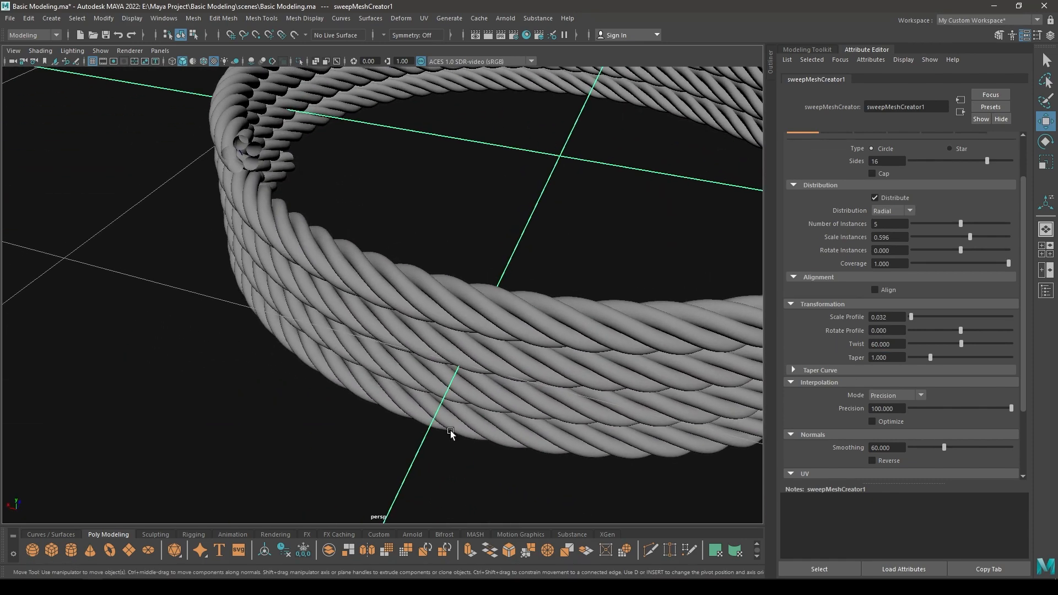
right_click_drag(451, 432, 389, 294, "alt")
left_click_drag(389, 294, 430, 278, "alt")
right_click_drag(430, 278, 676, 397, "alt")
left_click_drag(735, 368, 722, 387, "alt")
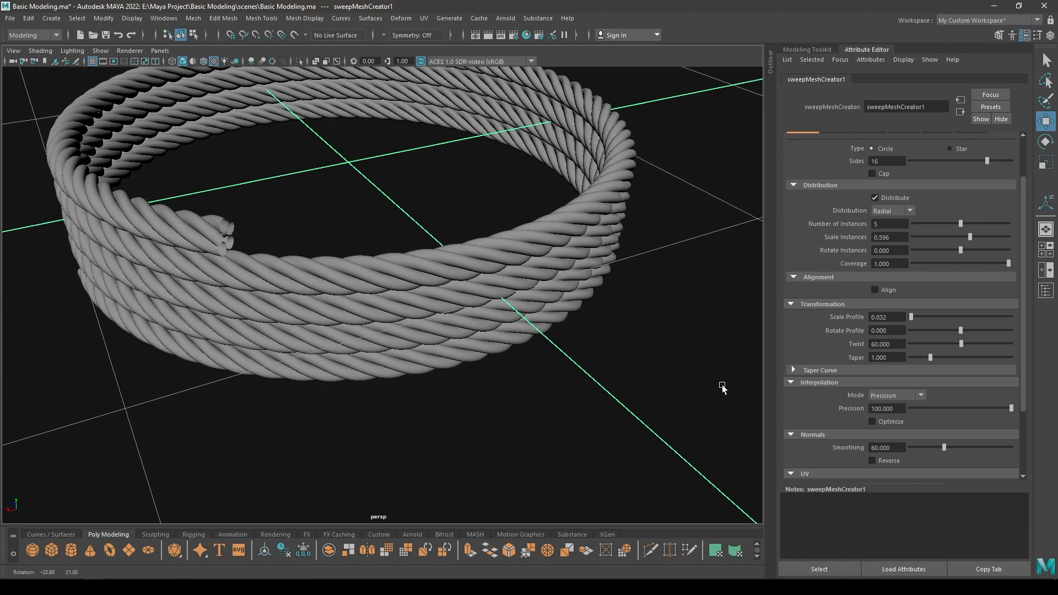
Tighten the rope strands by setting the Twist to 80.
double_click(898, 346)
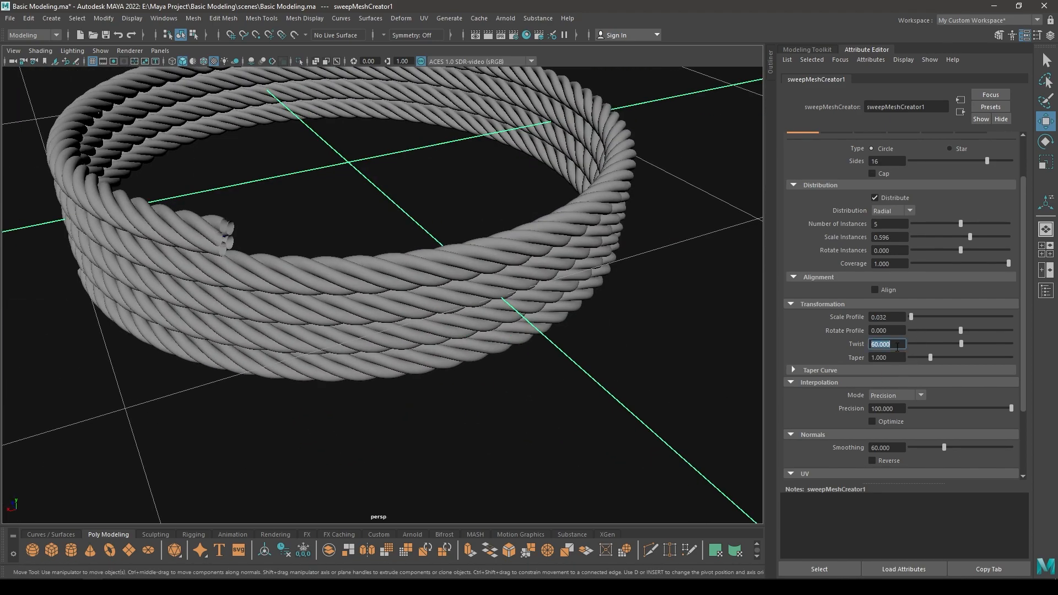
type("80")
key("Return")
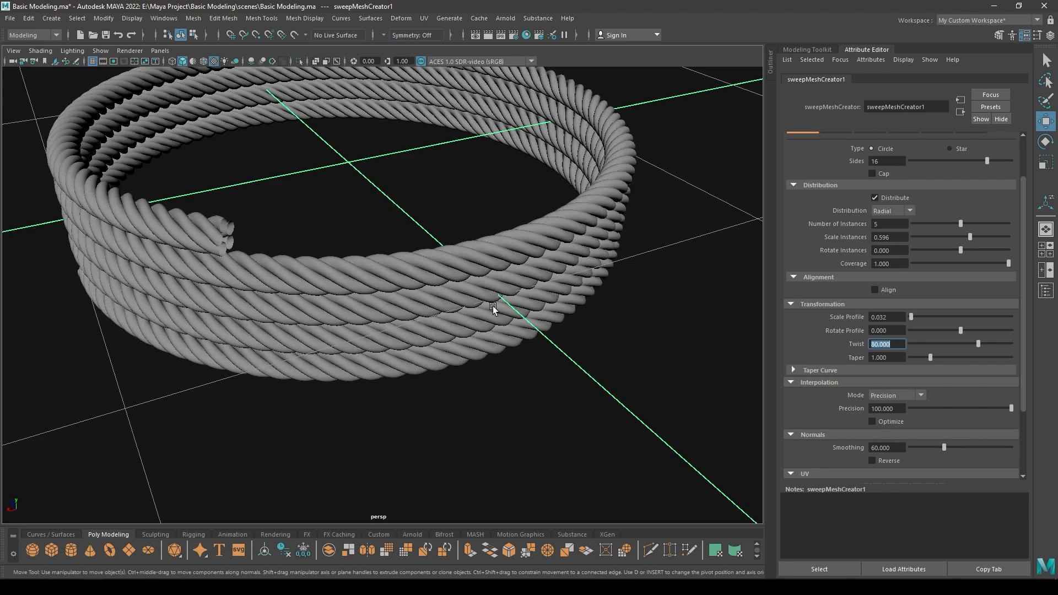
Examine the coiled rope from several angles and distances to check its twist and the spacing of the coils.
left_click_drag(492, 306, 419, 240, "alt")
right_click_drag(319, 309, 418, 271, "alt")
left_click_drag(418, 271, 463, 397, "alt")
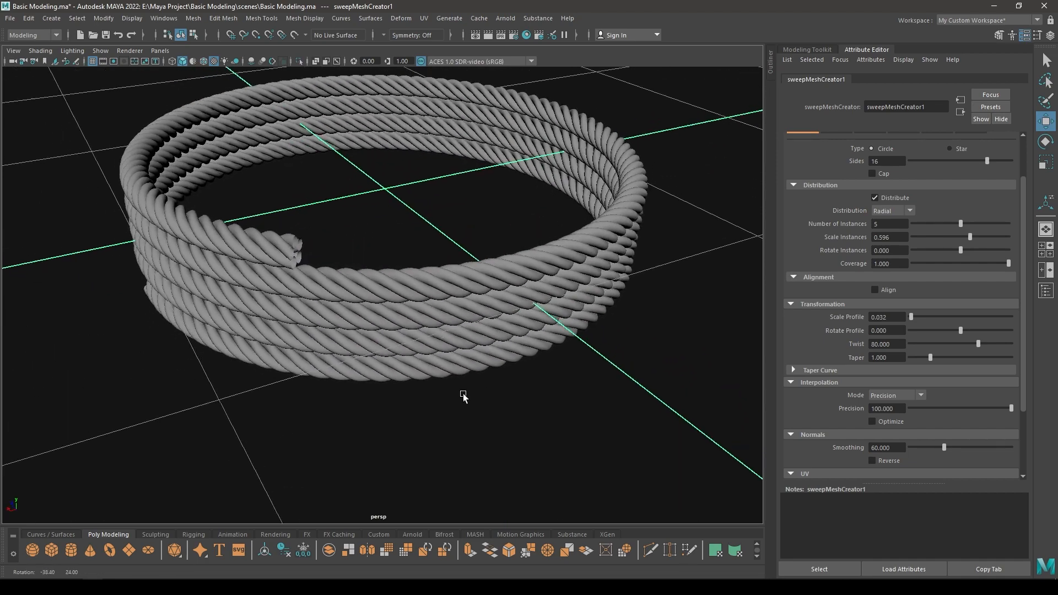
right_click_drag(463, 397, 423, 338, "alt")
left_click_drag(423, 338, 389, 281, "alt")
right_click_drag(389, 281, 442, 435, "alt")
left_click_drag(441, 435, 465, 460, "alt")
right_click_drag(466, 460, 435, 405, "alt")
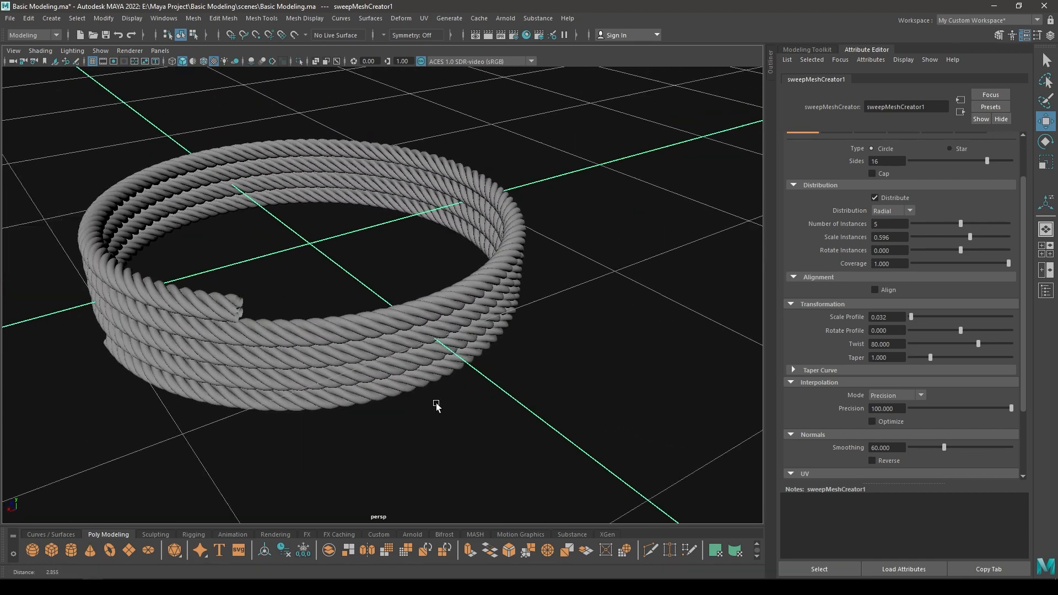
left_click_drag(435, 405, 444, 265, "alt")
right_click_drag(444, 264, 396, 220, "alt")
left_click_drag(397, 221, 285, 202, "alt")
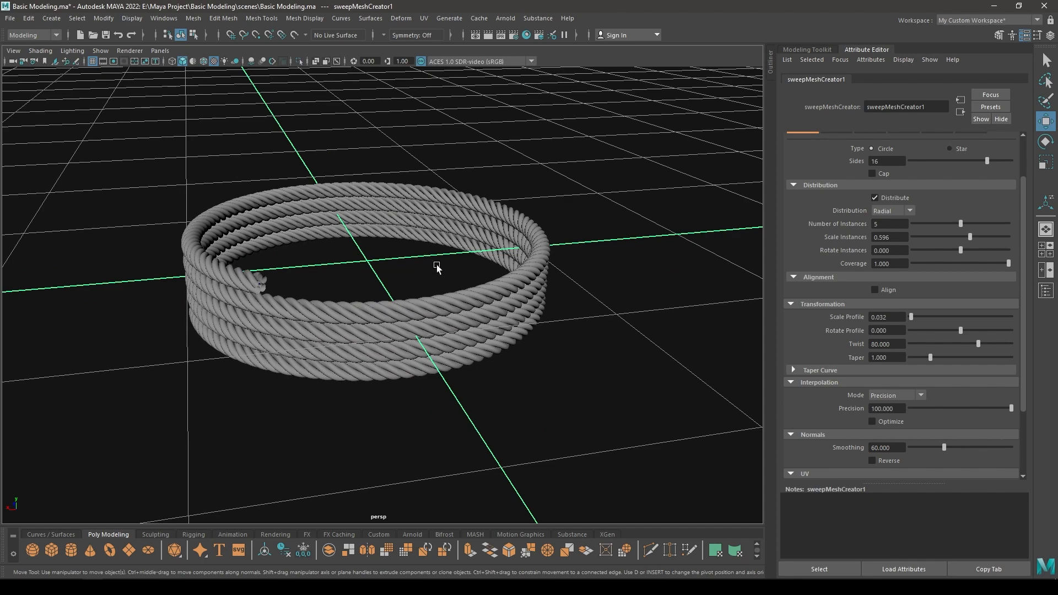
Show the Modeling Toolkit in place of the sweep's attributes.
left_click_drag(449, 307, 441, 286, "alt")
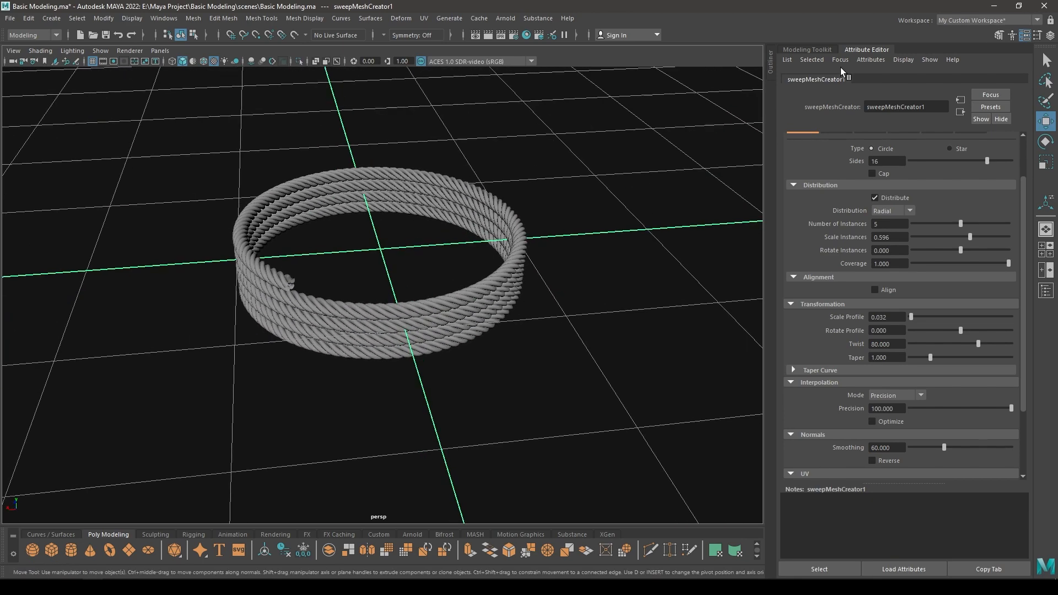
left_click(810, 49)
left_click_drag(766, 144, 577, 302, "alt")
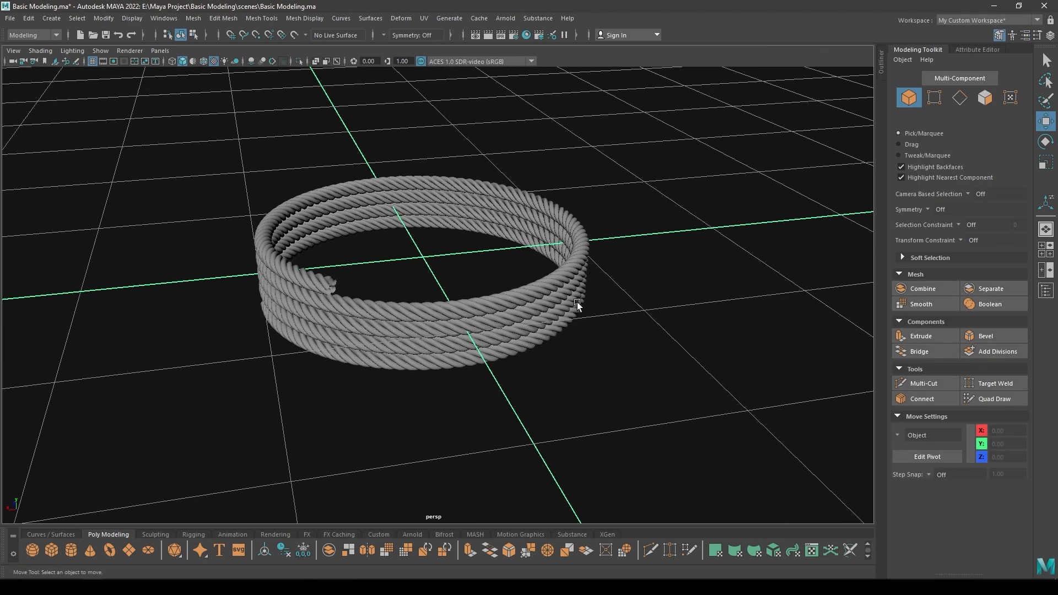
Try moving the coiled rope sideways along the X axis, and undo the move.
left_click(577, 302)
left_click_drag(758, 244, 360, 217, "alt")
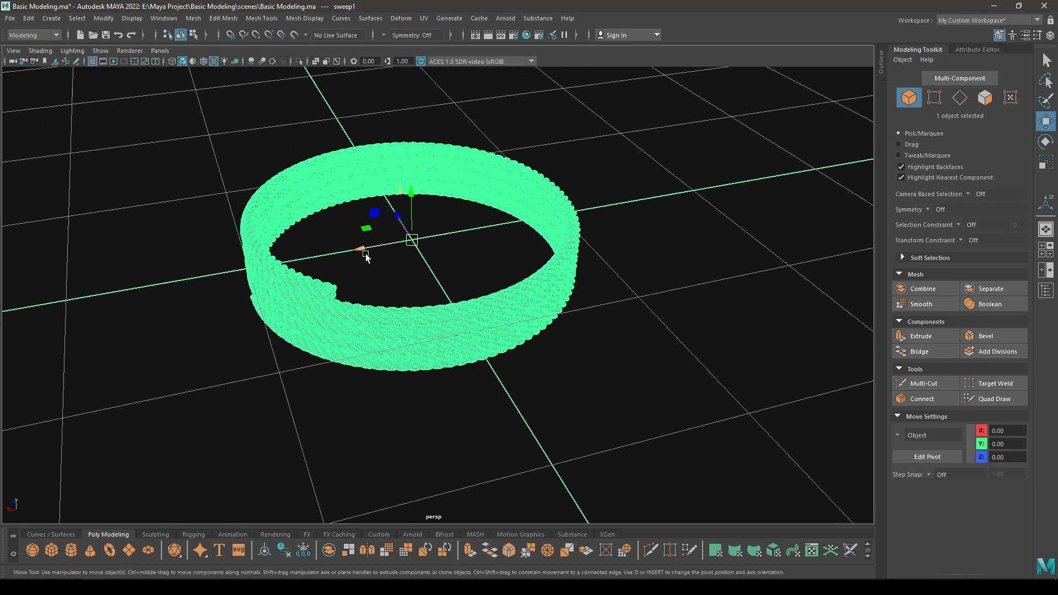
left_click_drag(365, 253, 496, 247)
key("ctrl+z")
Delete the construction history of the coiled rope mesh.
left_click(594, 307)
left_click(541, 268)
left_click(29, 18)
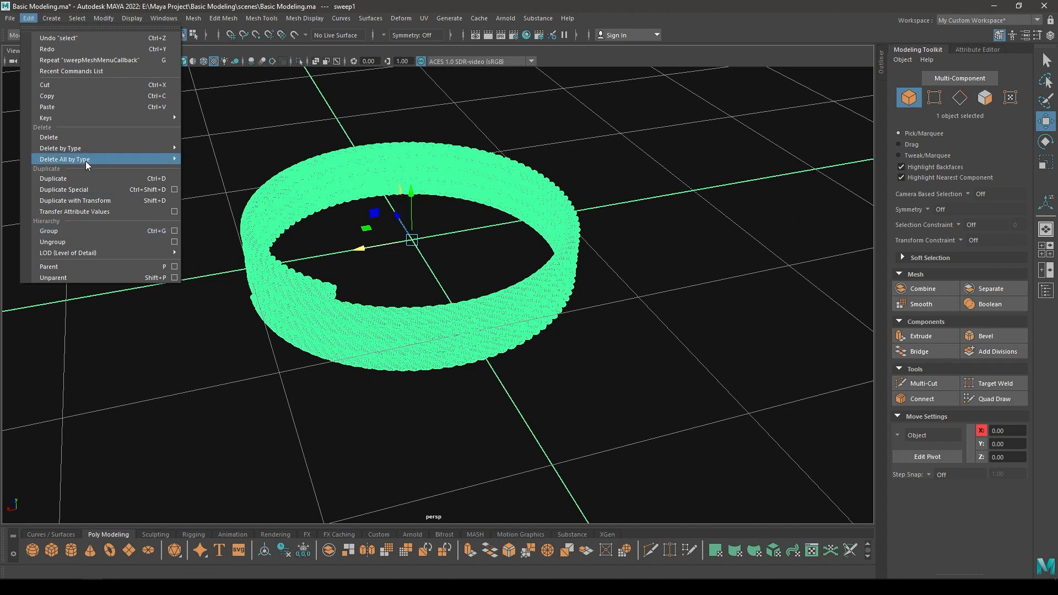
mouse_move(146, 147)
left_click(206, 148)
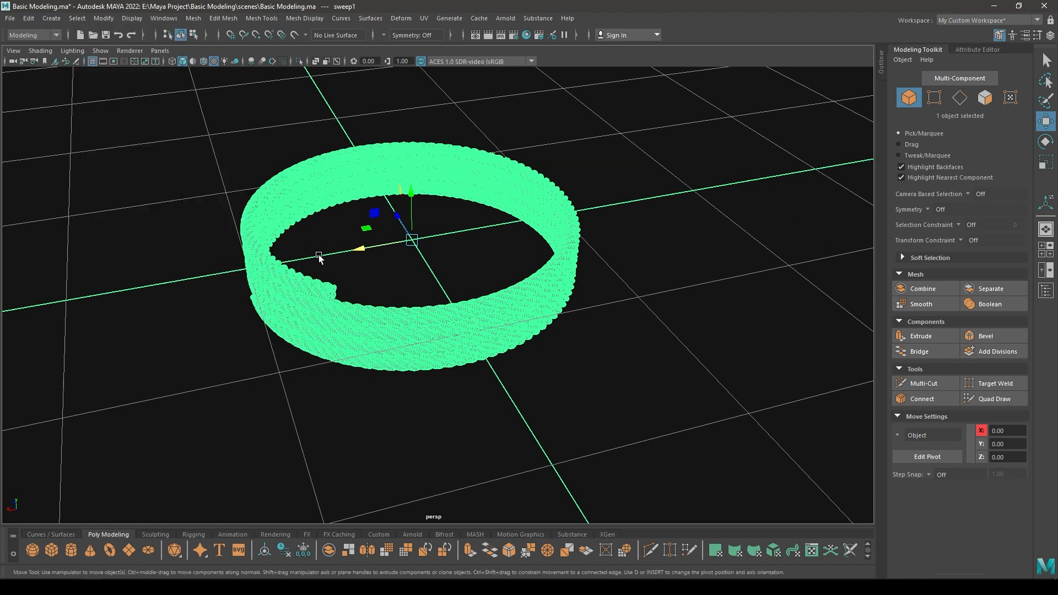
Look for the rope's path curve in wireframe display and return to textured shaded display.
left_click(463, 305)
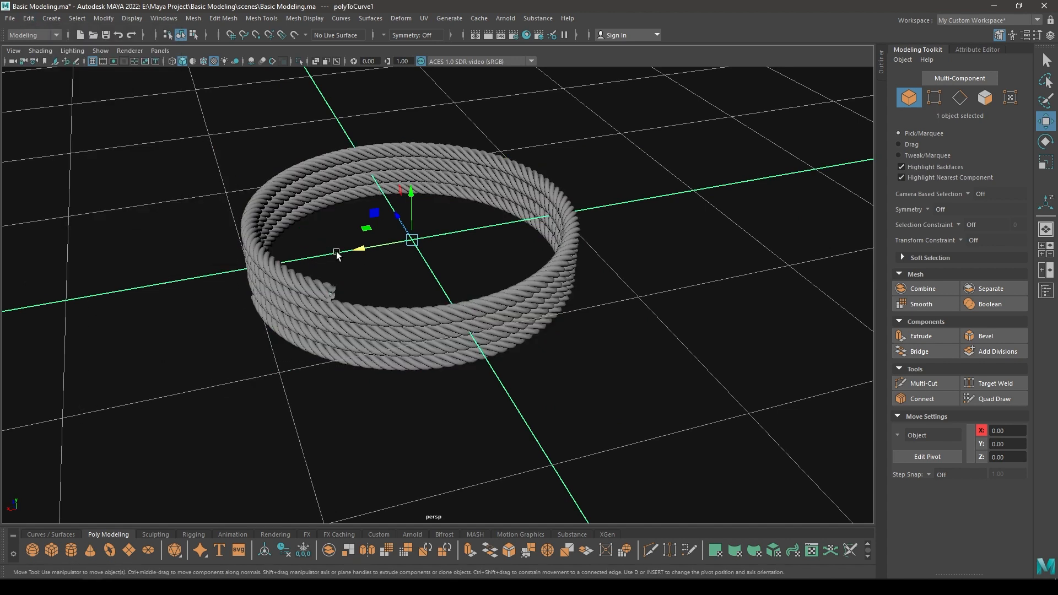
key("4")
left_click_drag(349, 326, 368, 297, "alt")
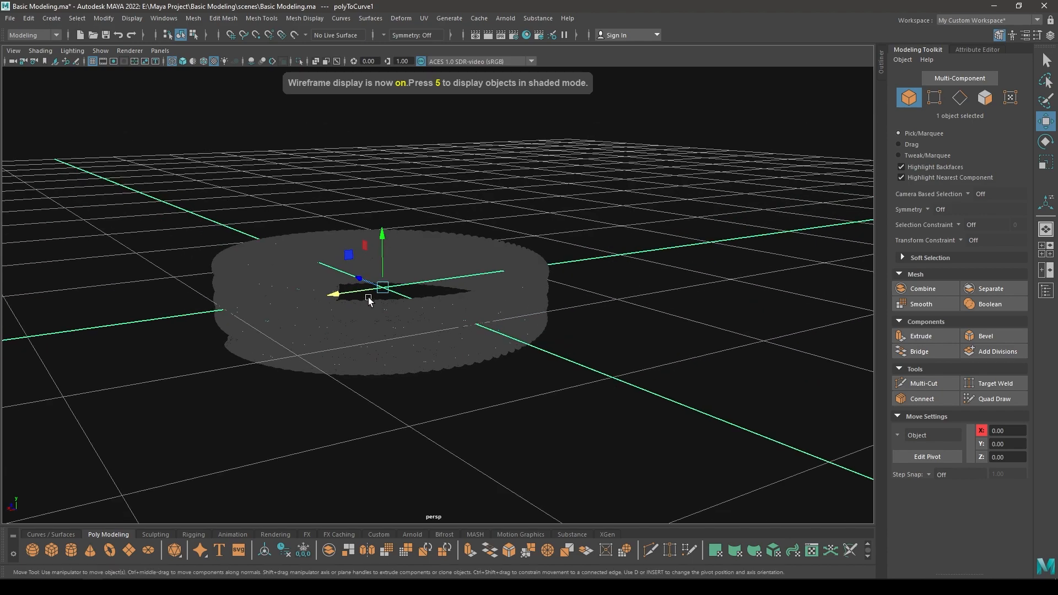
left_click(368, 297)
left_click(321, 361)
key("6")
left_click(606, 337)
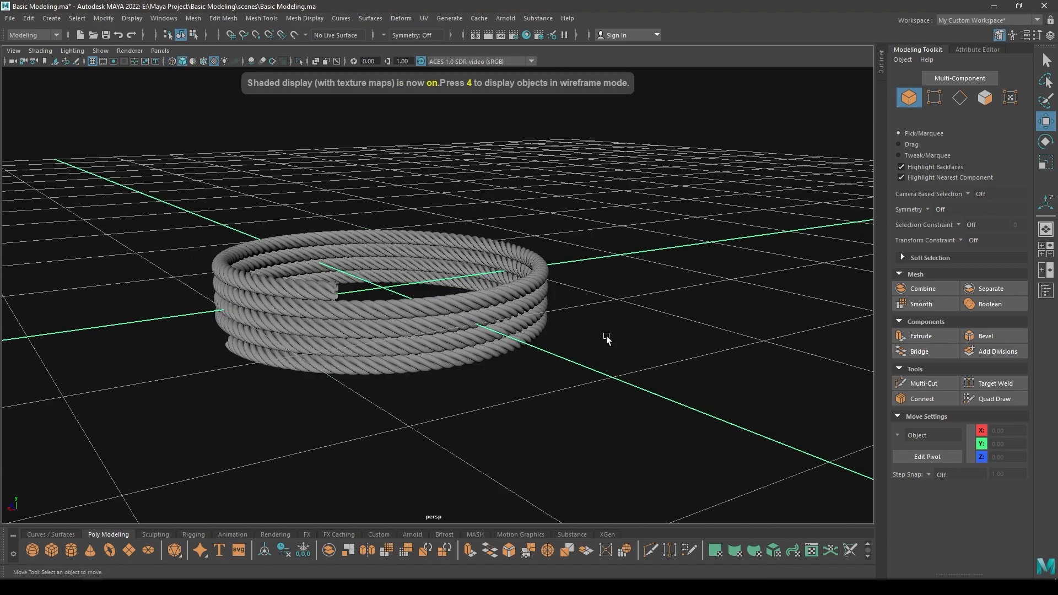
Select the coiled rope and examine its UV layout in the UV Editing workspace.
left_click_drag(606, 337, 397, 201, "alt")
left_click(453, 371)
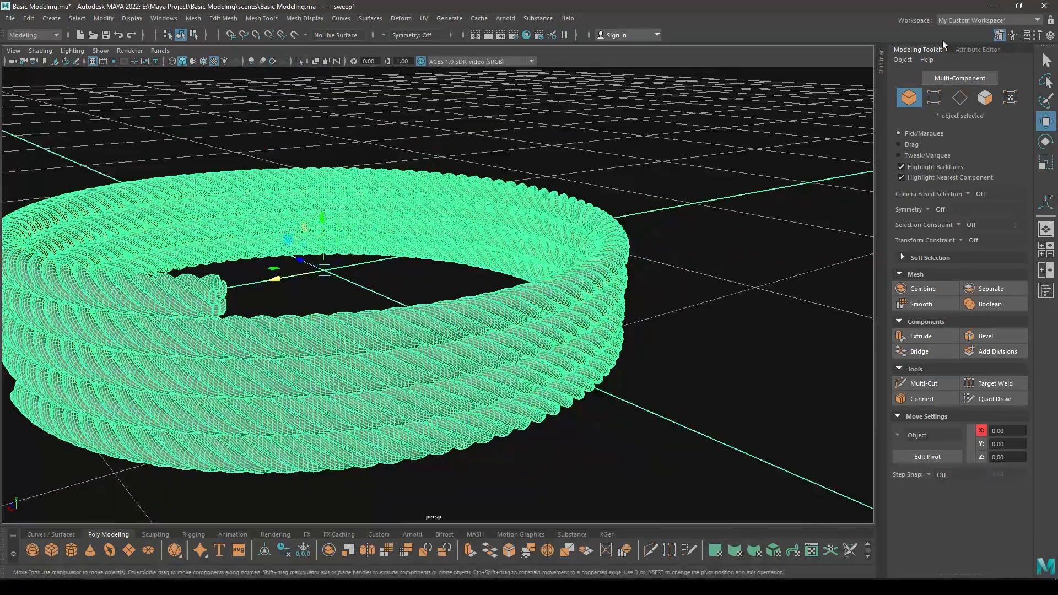
left_click(973, 19)
left_click(953, 94)
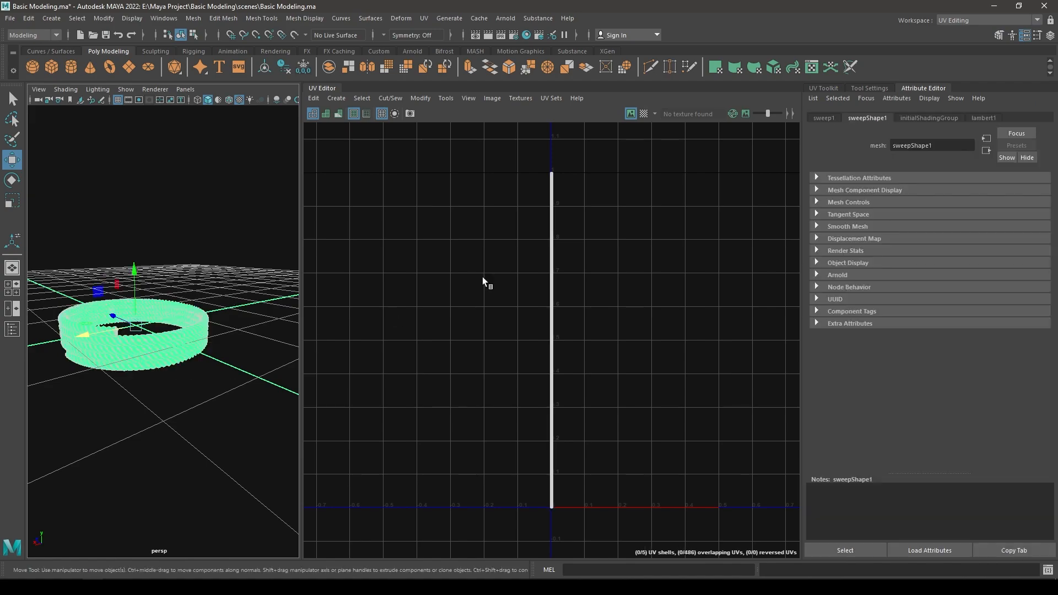
scroll(574, 334, "up", 12)
scroll(562, 492, "down", 1)
middle_click_drag(459, 334, 647, 298, "alt")
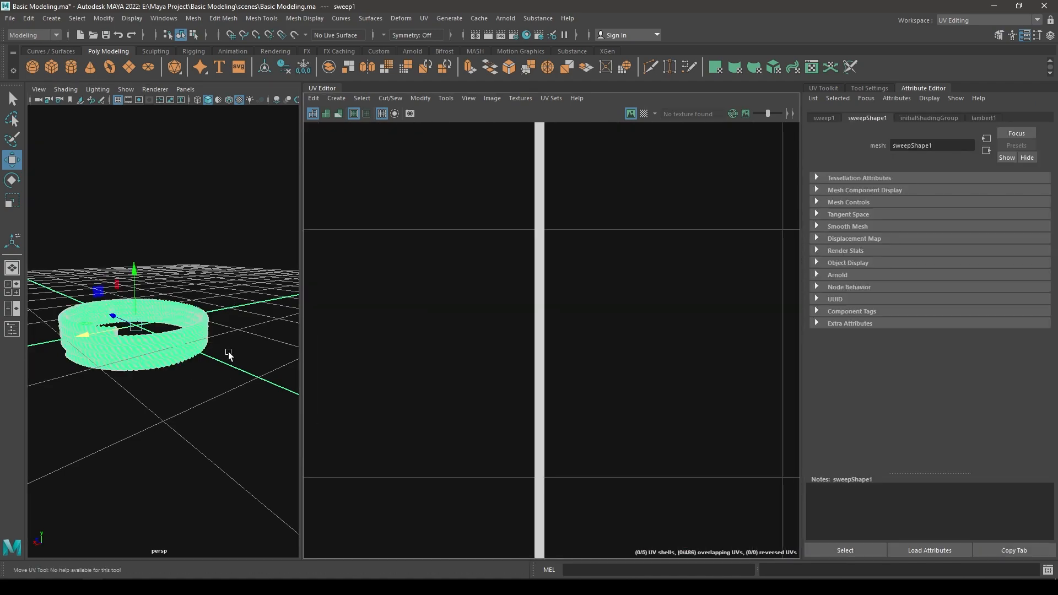
left_click_drag(229, 356, 326, 341, "alt")
scroll(449, 147, "down", 5)
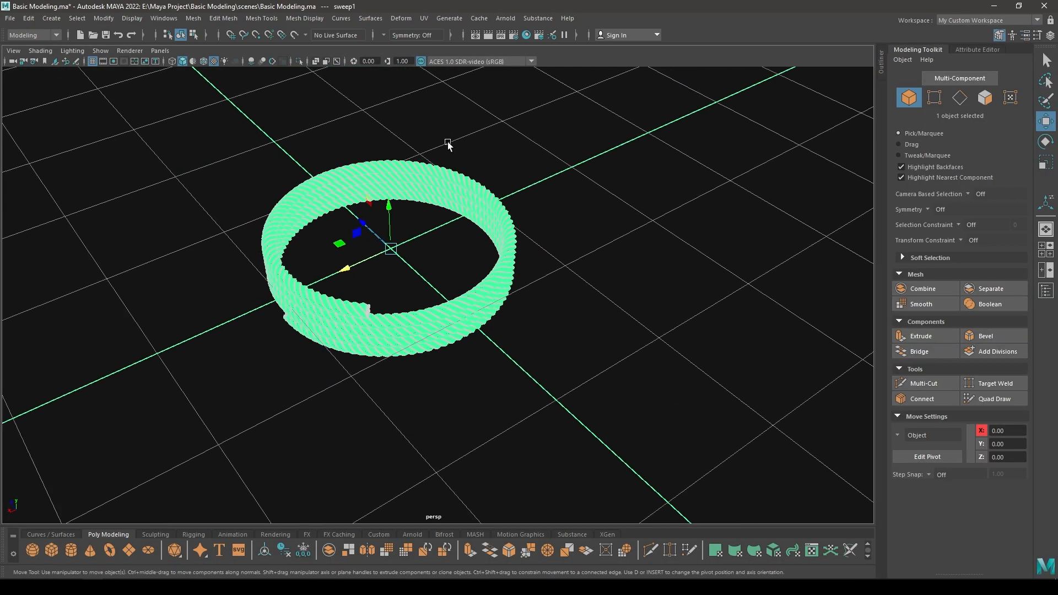
Deselect the coiled rope and examine the finished coil from several angles and distances.
left_click_drag(449, 146, 430, 147, "alt")
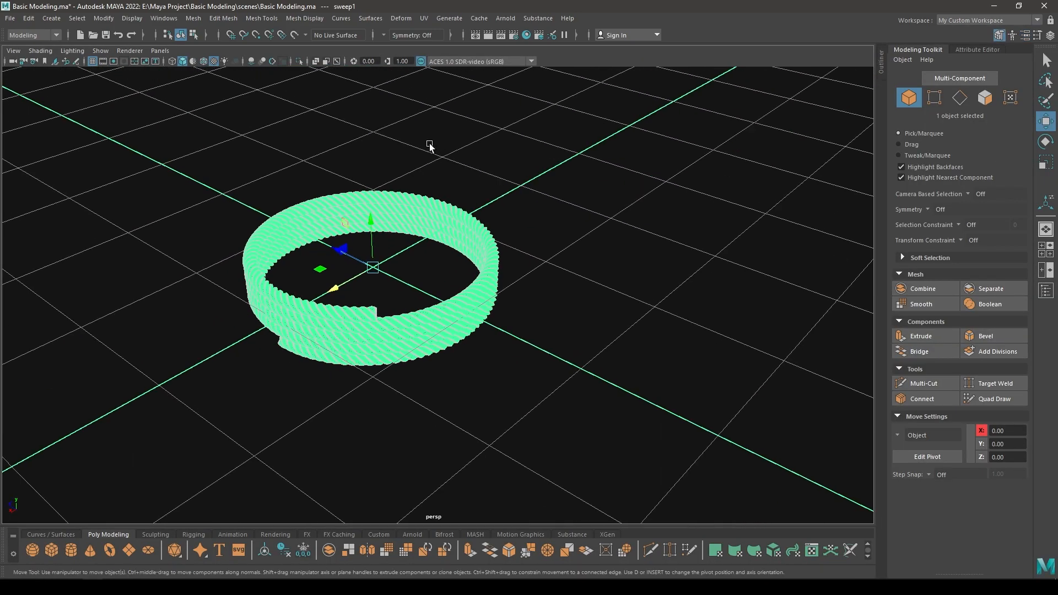
scroll(445, 307, "up", 5)
left_click_drag(444, 307, 470, 311, "alt")
scroll(470, 311, "up", 2)
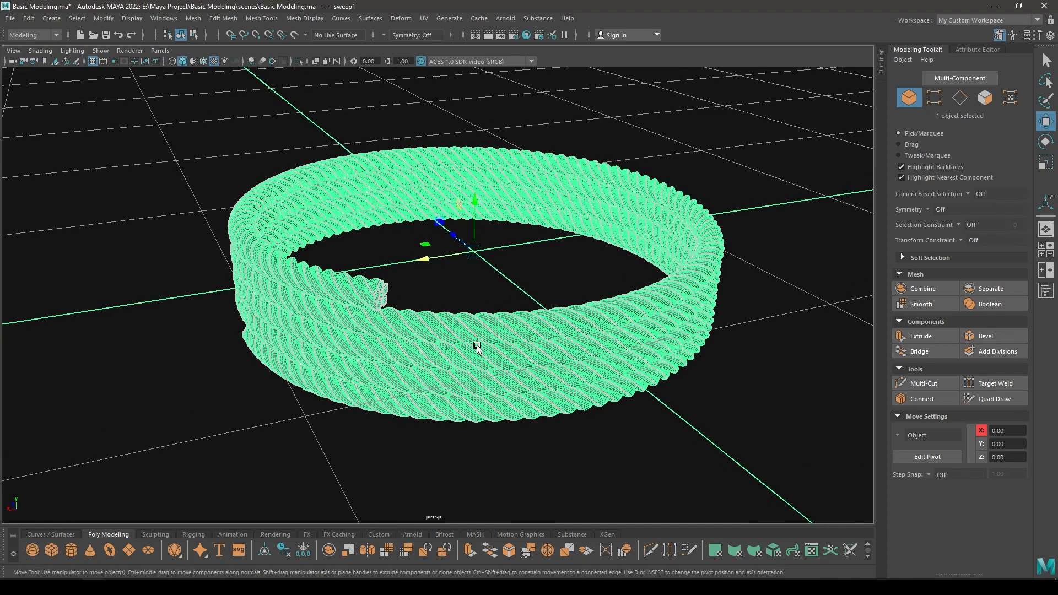
left_click(826, 309)
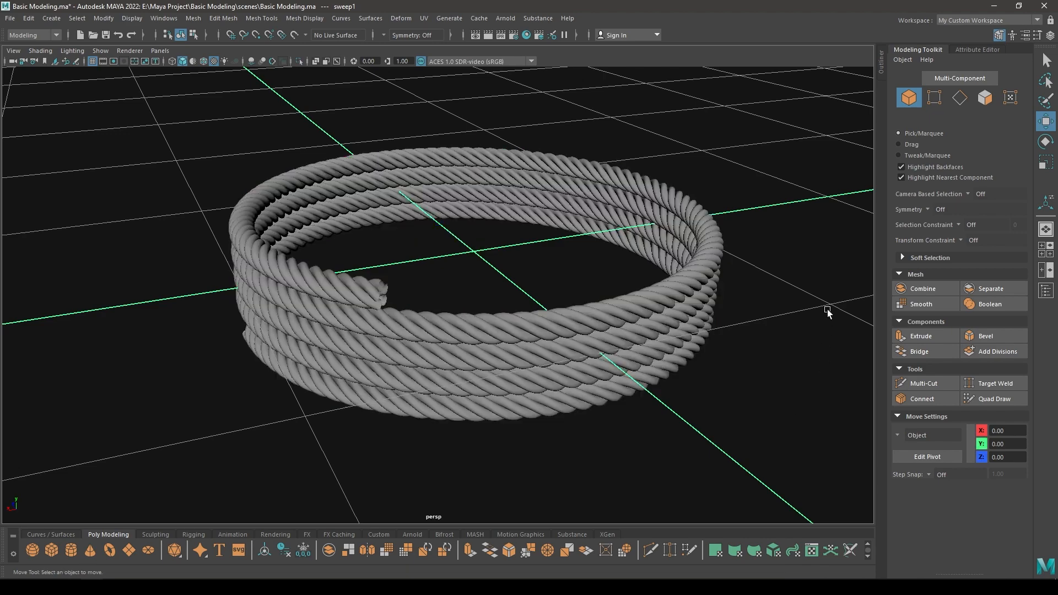
left_click_drag(826, 309, 520, 255, "alt")
scroll(657, 393, "up", 5)
scroll(570, 458, "down", 5)
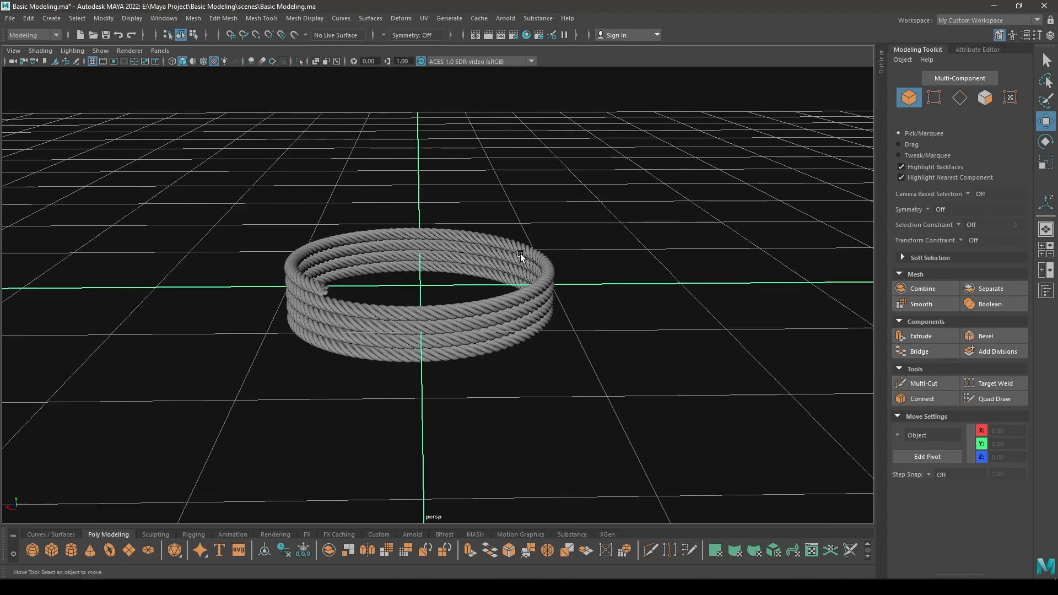